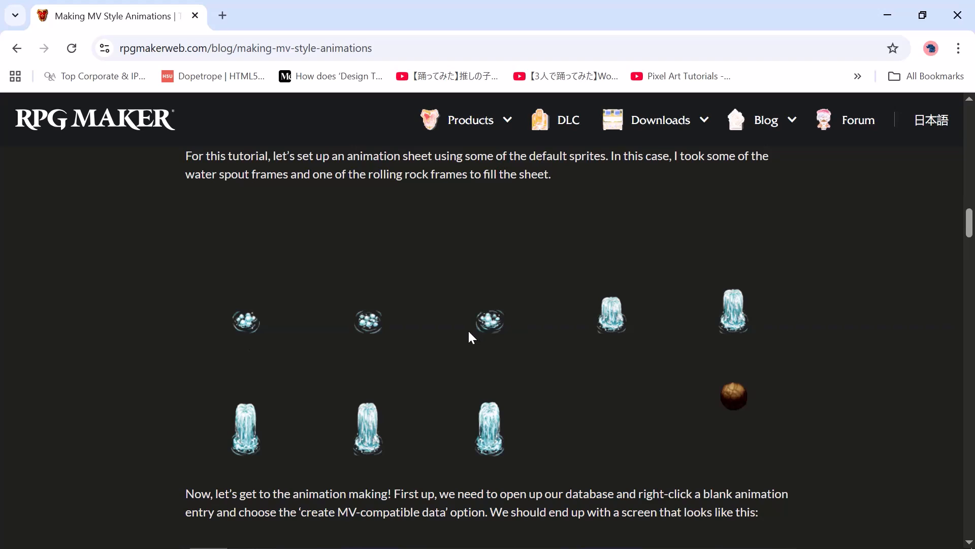
Open the water spout sprite sheet in its own browser tab and examine the article's MV animation database example
click(452, 331)
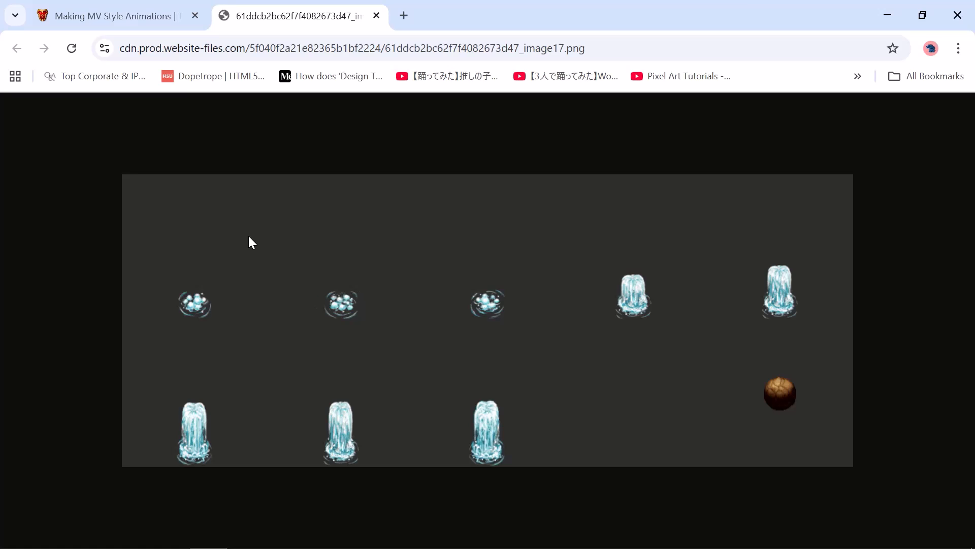
click(147, 16)
scroll(276, 270, down, 5)
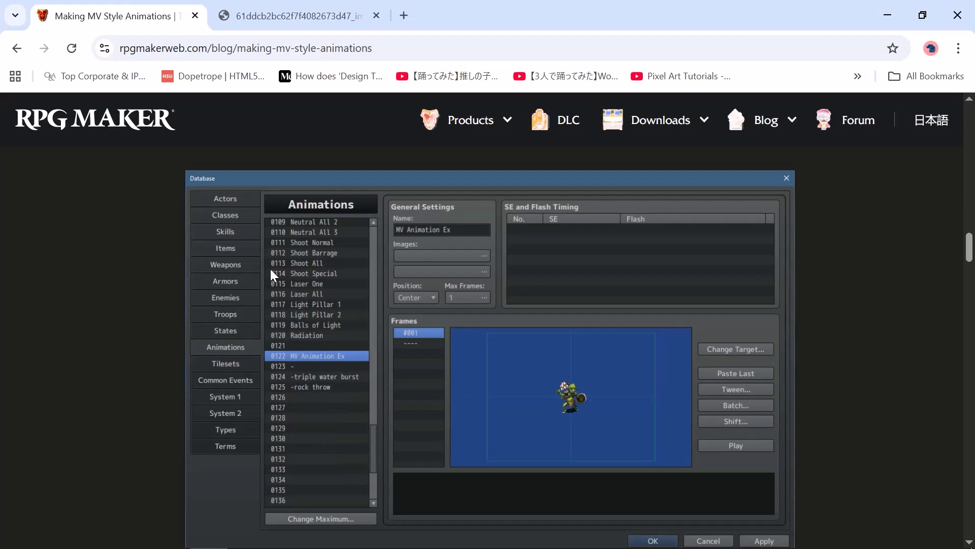
scroll(397, 254, down, 2)
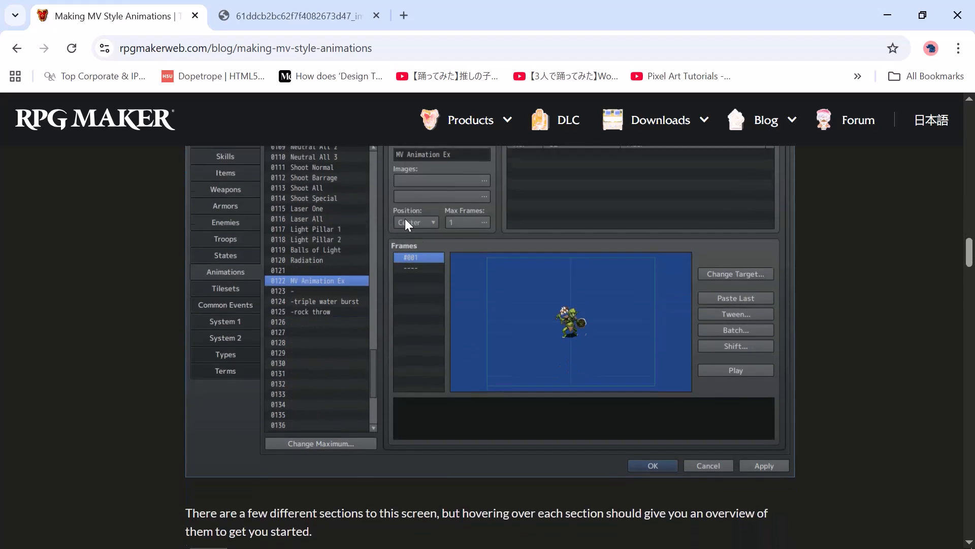
scroll(406, 220, up, 2)
Switch to RPG Maker MZ and preview the Revive2 particle effect from the Radiation animation's database entry without applying it
key(alt+Tab)
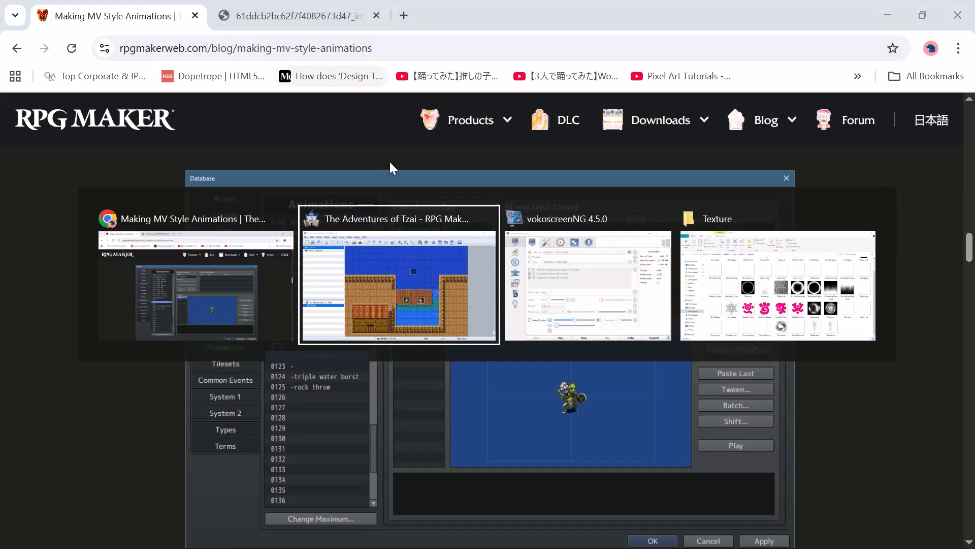
click(592, 53)
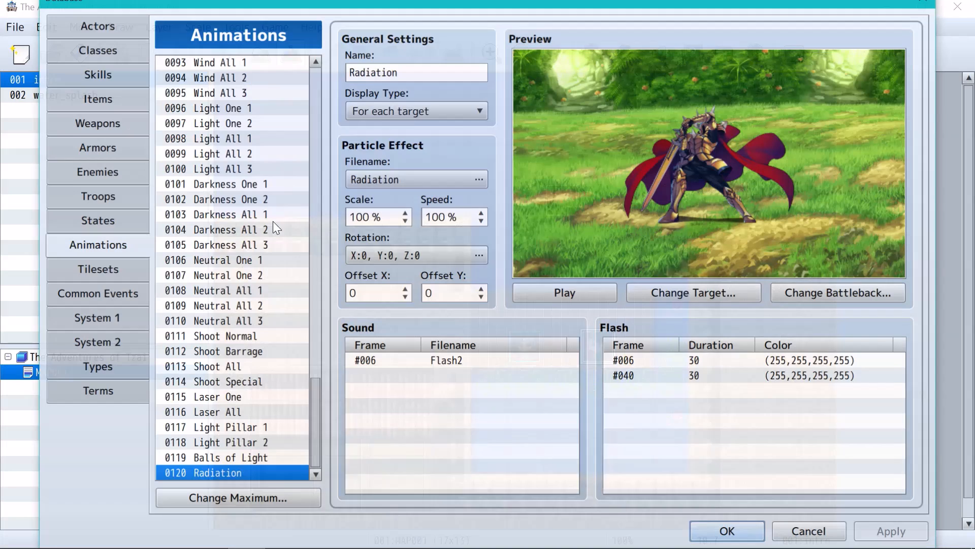
click(373, 181)
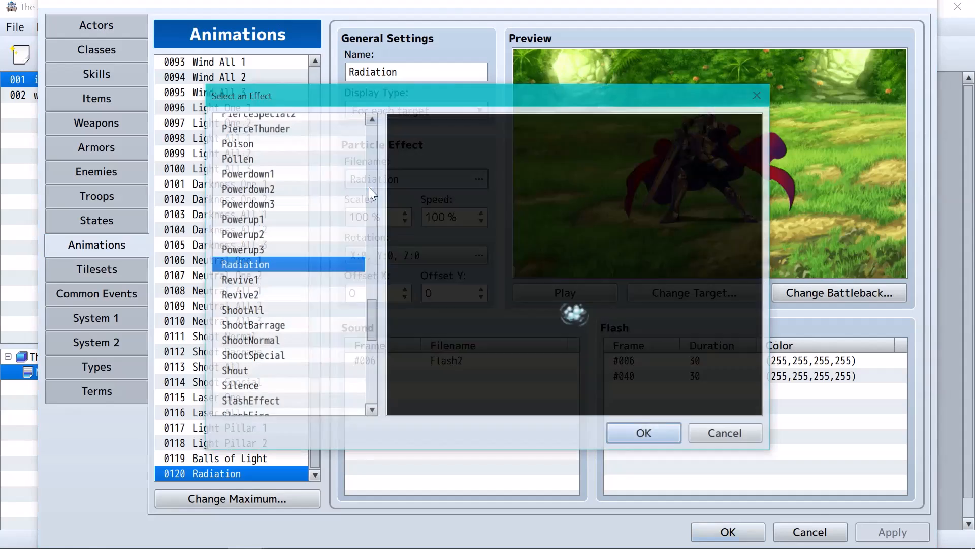
click(307, 294)
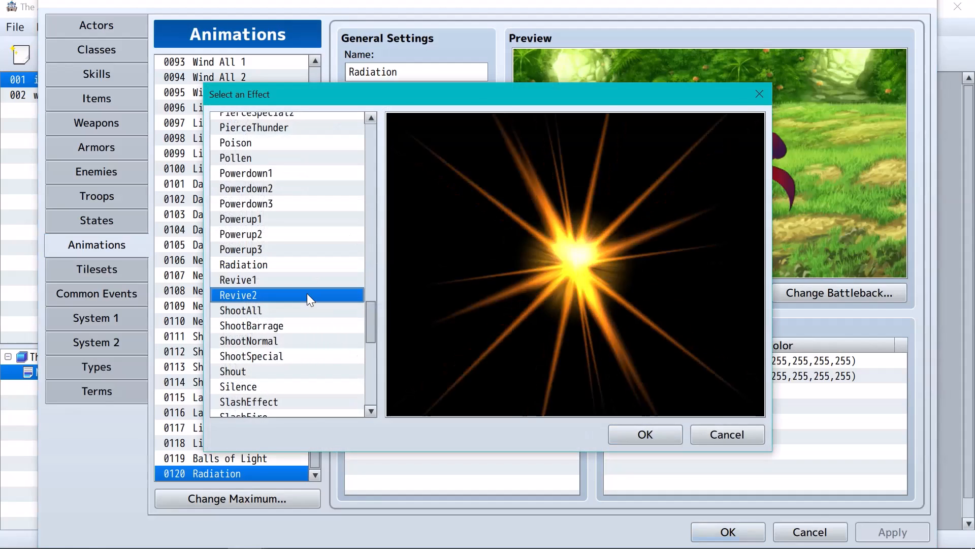
click(753, 95)
click(806, 531)
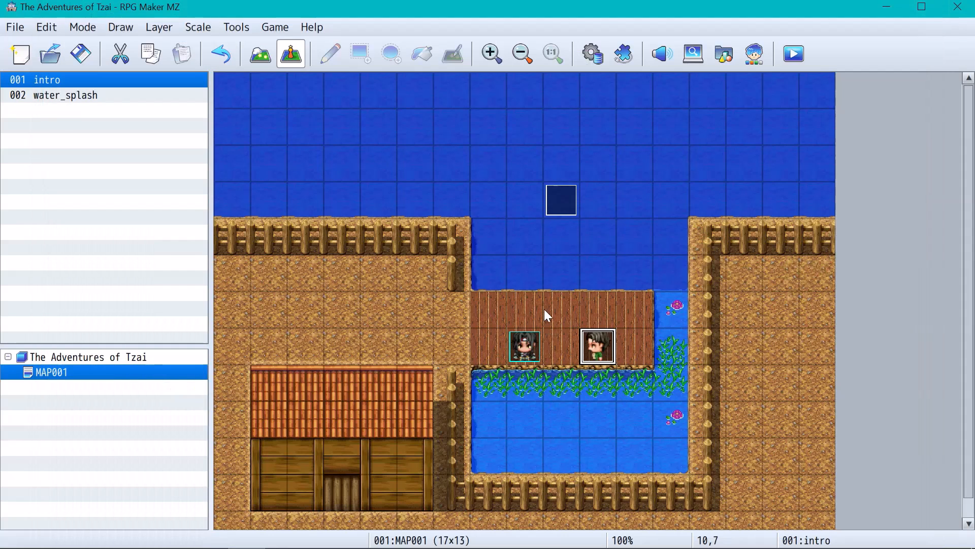
Switch to the browser and save the sprite sheet image as WaterBubbles in the Tzai project's effects/Texture folder
key(alt+Tab)
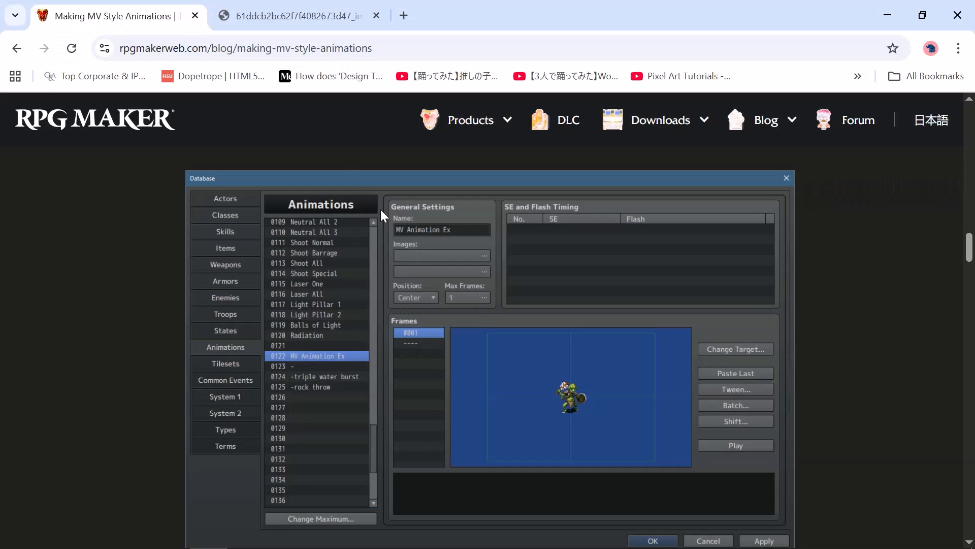
click(315, 6)
right_click(483, 268)
click(513, 307)
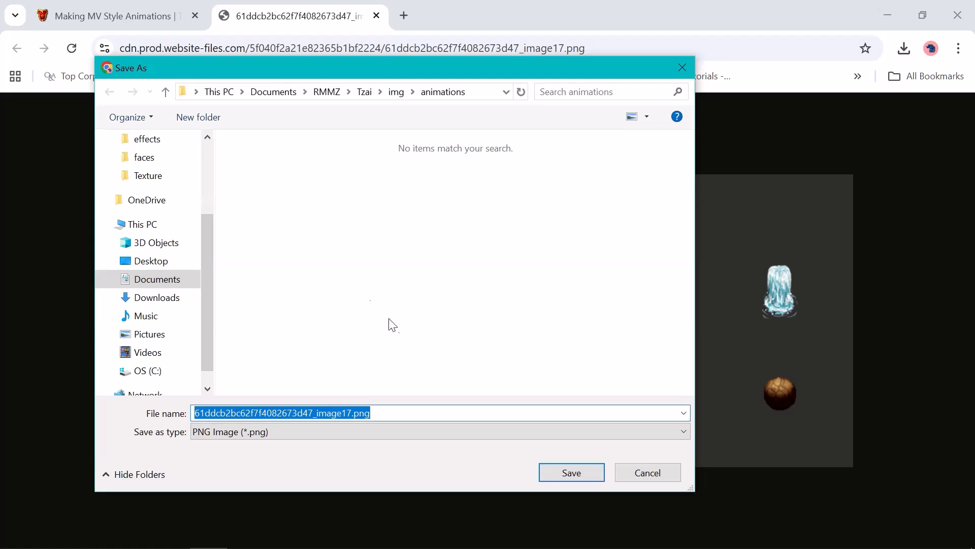
scroll(115, 241, up, 2)
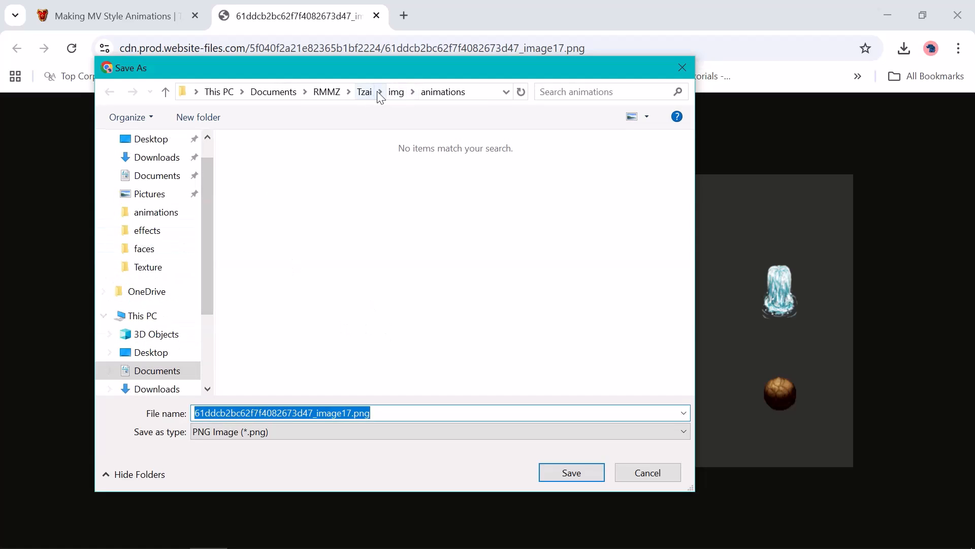
click(397, 93)
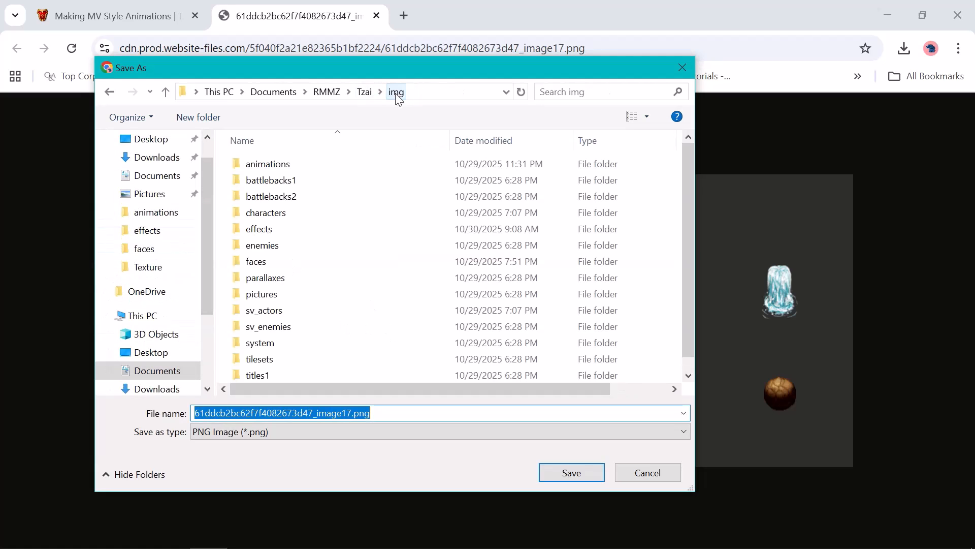
click(362, 93)
double_click(259, 212)
double_click(264, 182)
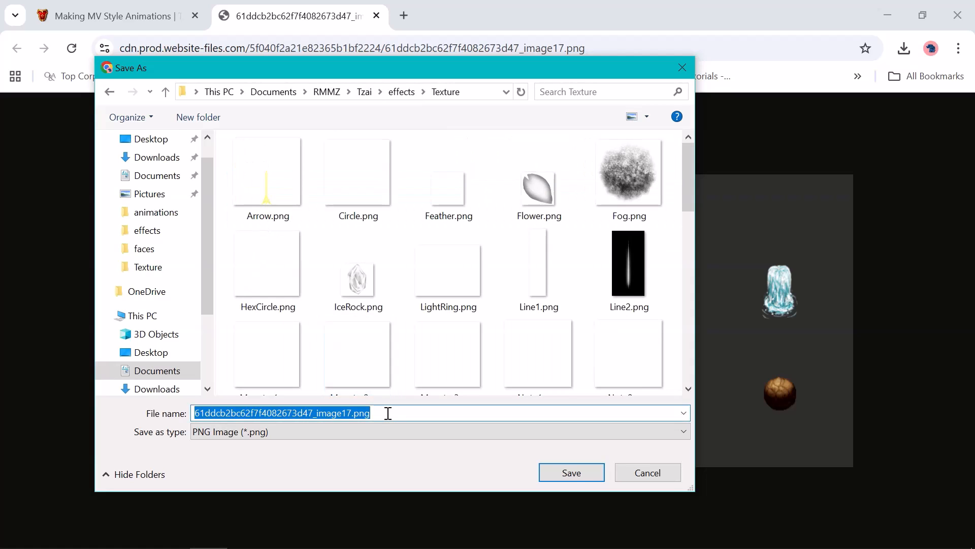
text(WaterBubbles)
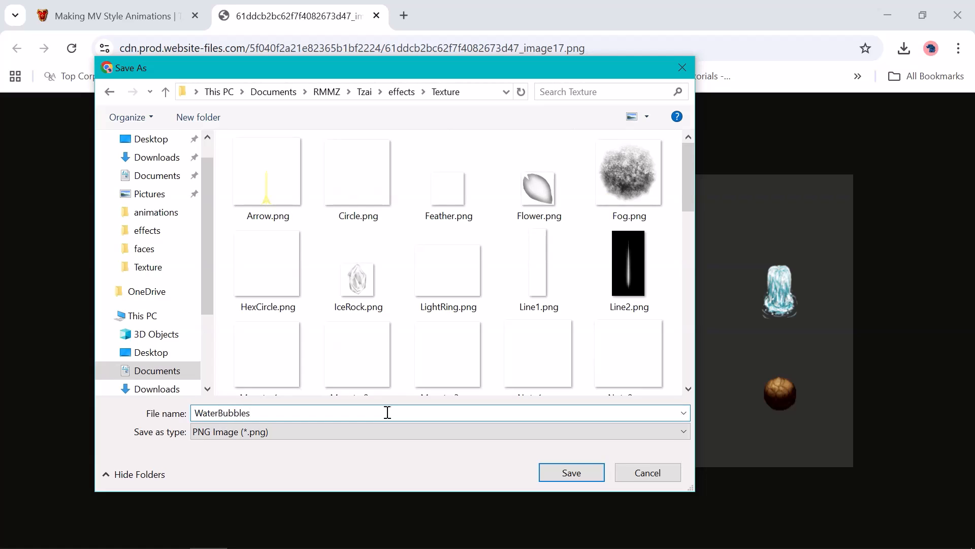
click(591, 480)
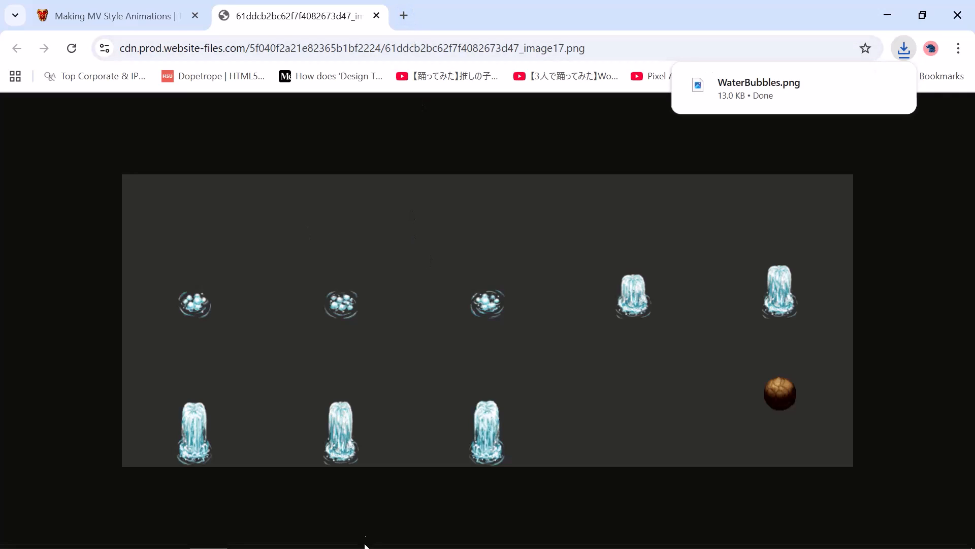
Switch to File Explorer and open the inner Effekseer150RC1Win folder in Downloads
mouse_move(188, 538)
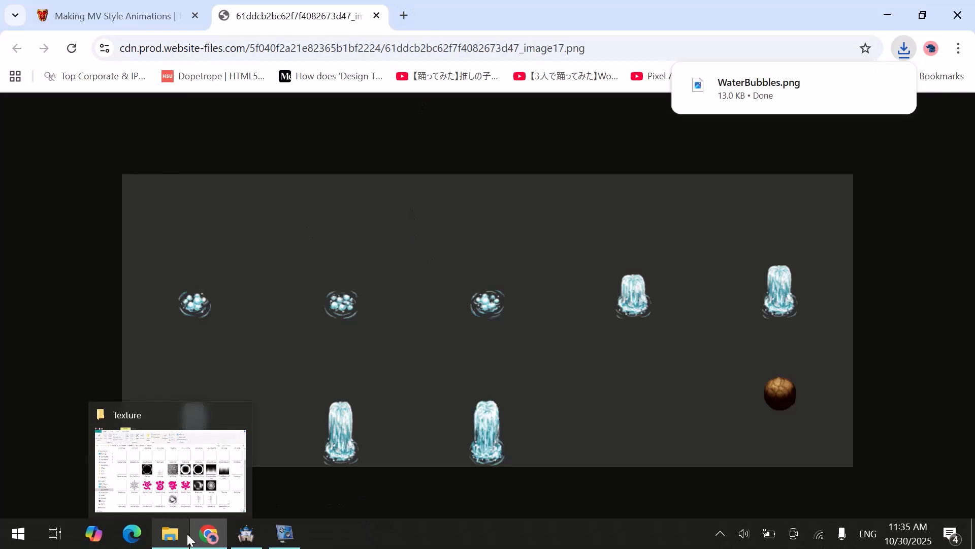
click(188, 537)
click(482, 193)
double_click(482, 193)
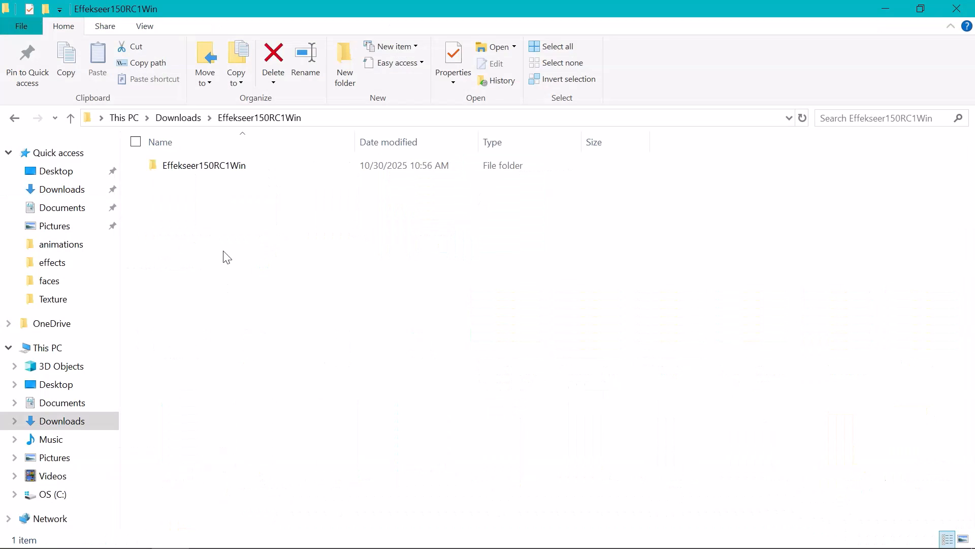
click(213, 178)
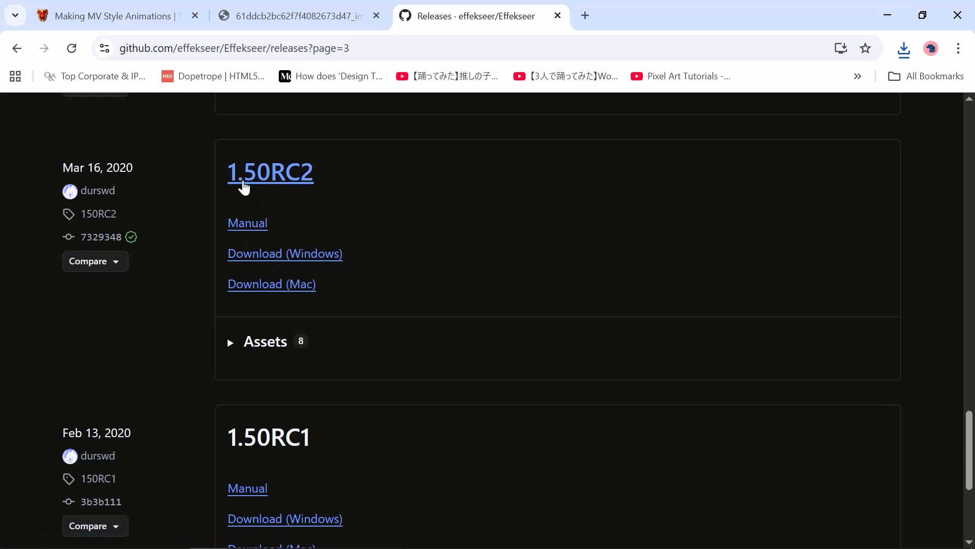
Look at the 1.50RC2 entry on the Effekseer GitHub releases page and return to the Effekseer program folder
drag(220, 178, 396, 181)
click(382, 180)
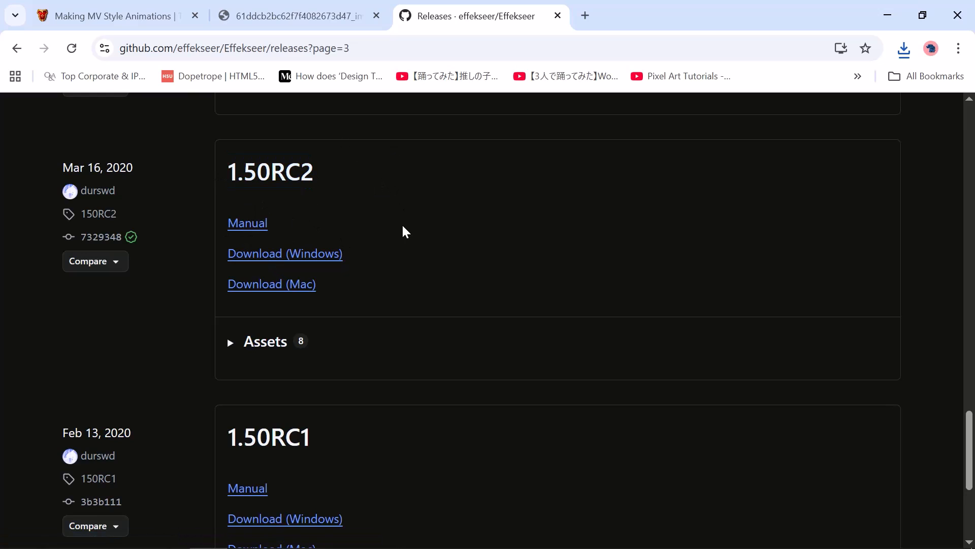
key(alt+Tab)
key(Tab)
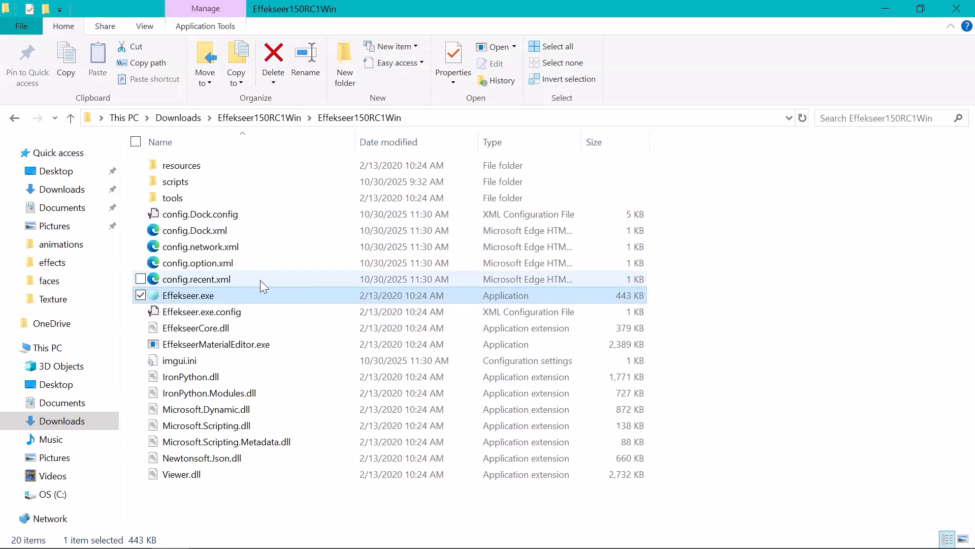
Switch to Effekseer 1.50RC1 and start a new effect
key(alt+Tab)
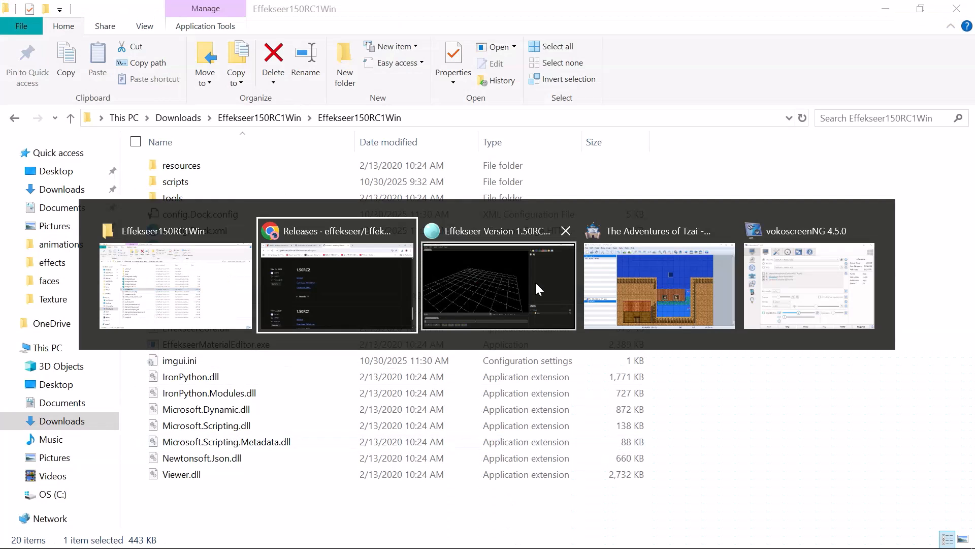
click(535, 281)
key(alt+Tab)
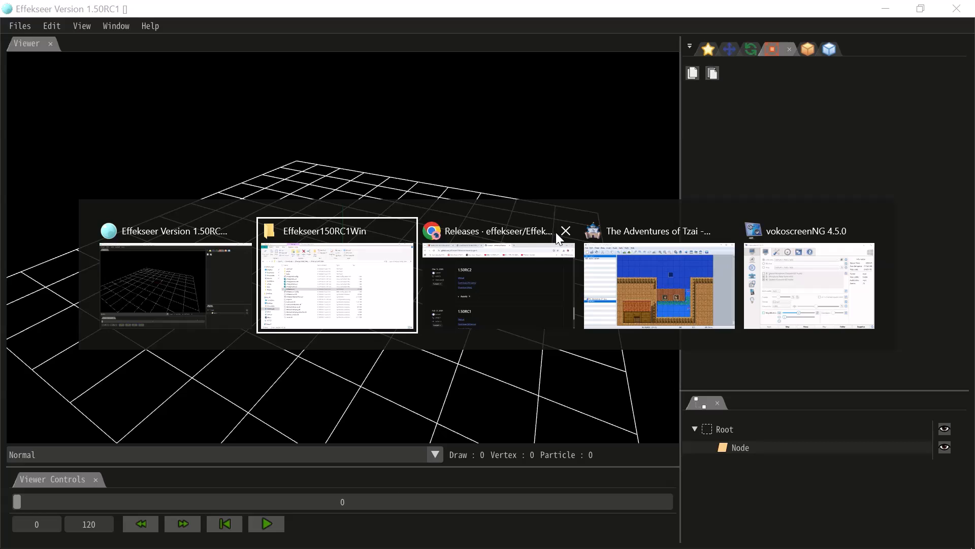
click(560, 235)
click(270, 272)
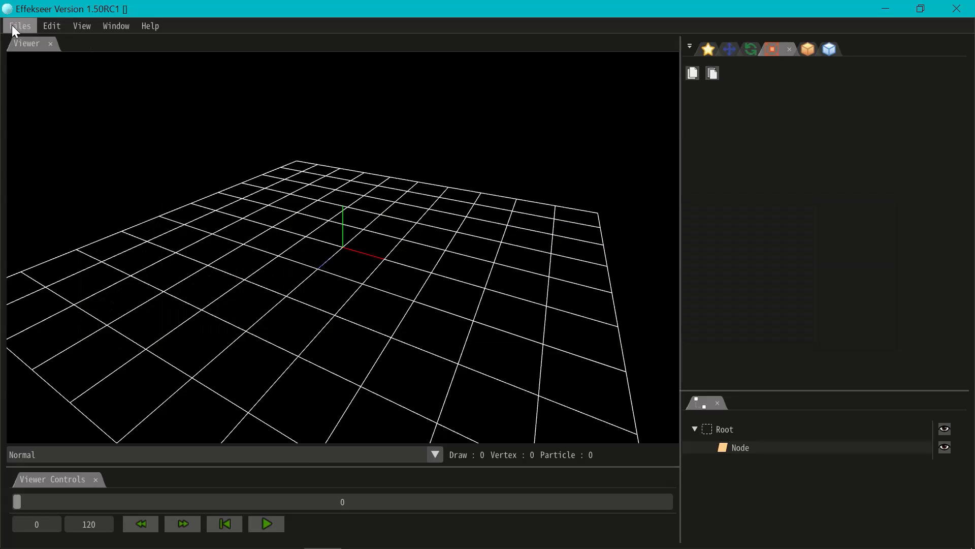
click(14, 27)
click(50, 46)
Load WaterBubbles.png from the project's effects/Texture folder as the texture in the node's basic render settings
click(728, 443)
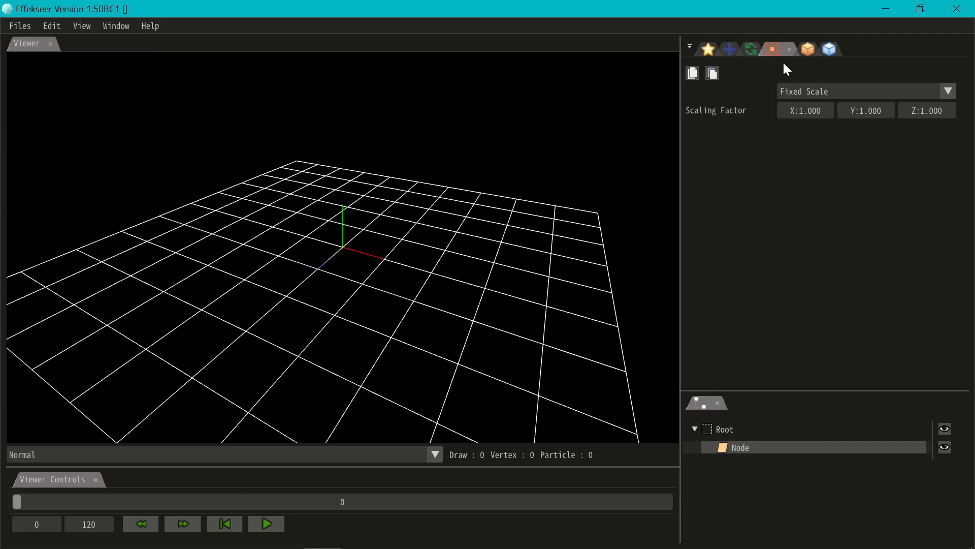
click(809, 50)
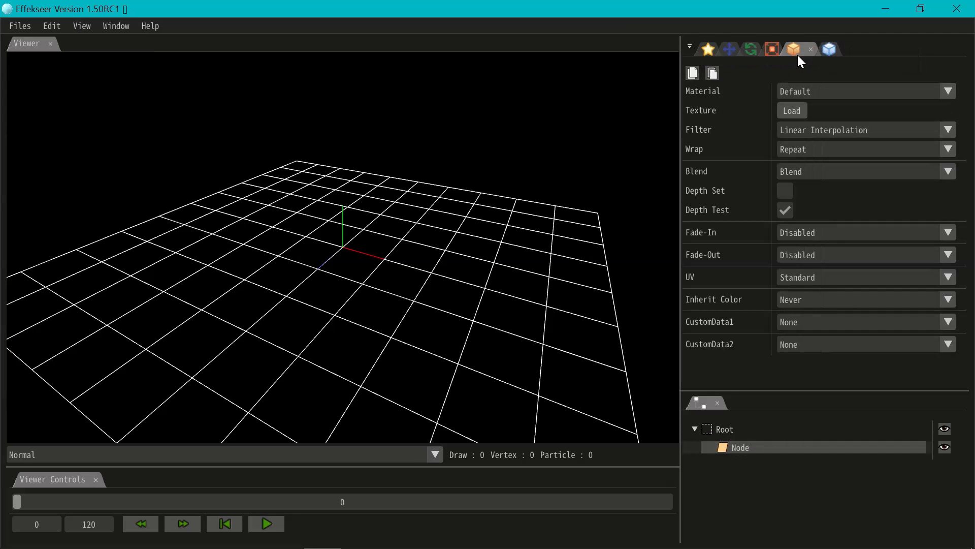
click(796, 113)
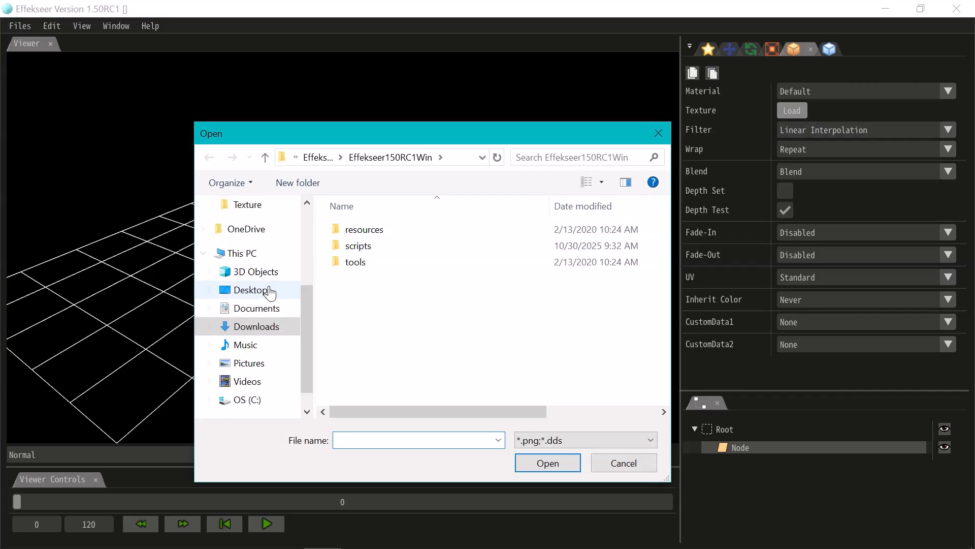
scroll(265, 277, up, 3)
click(248, 296)
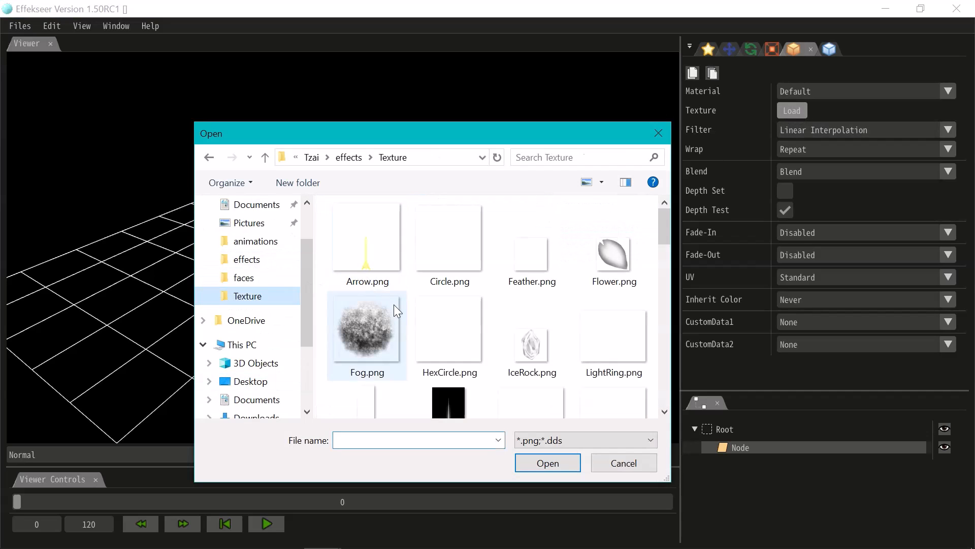
scroll(394, 304, down, 3)
scroll(395, 299, down, 5)
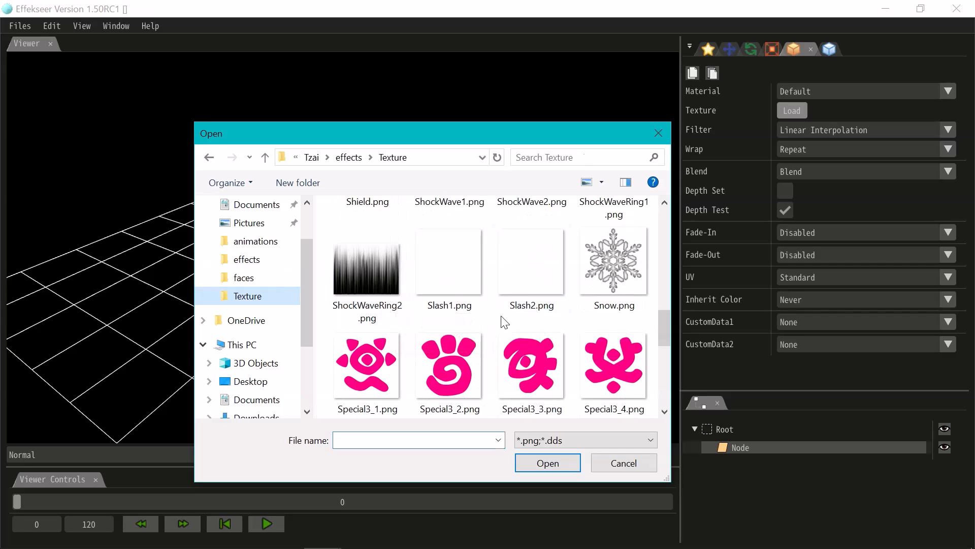
scroll(442, 311, down, 3)
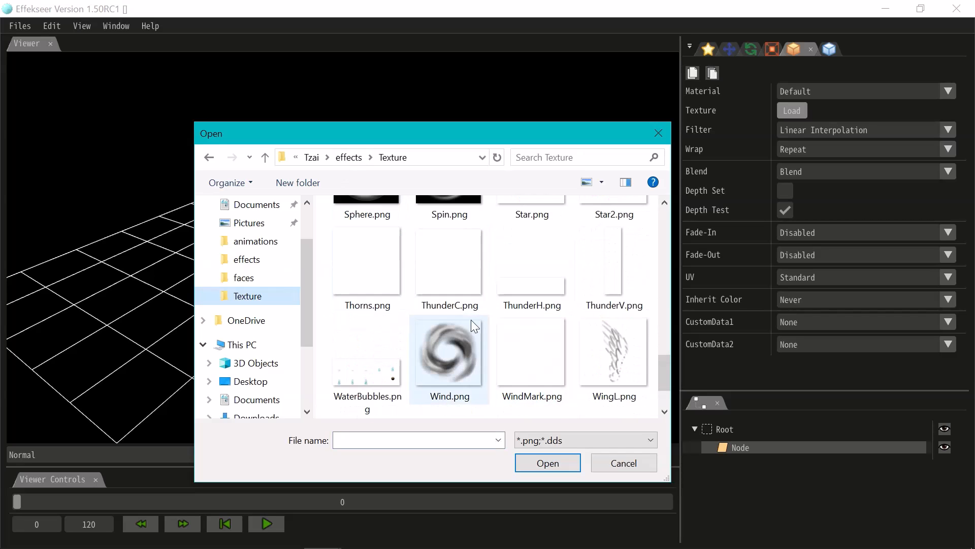
scroll(480, 361, down, 2)
double_click(364, 297)
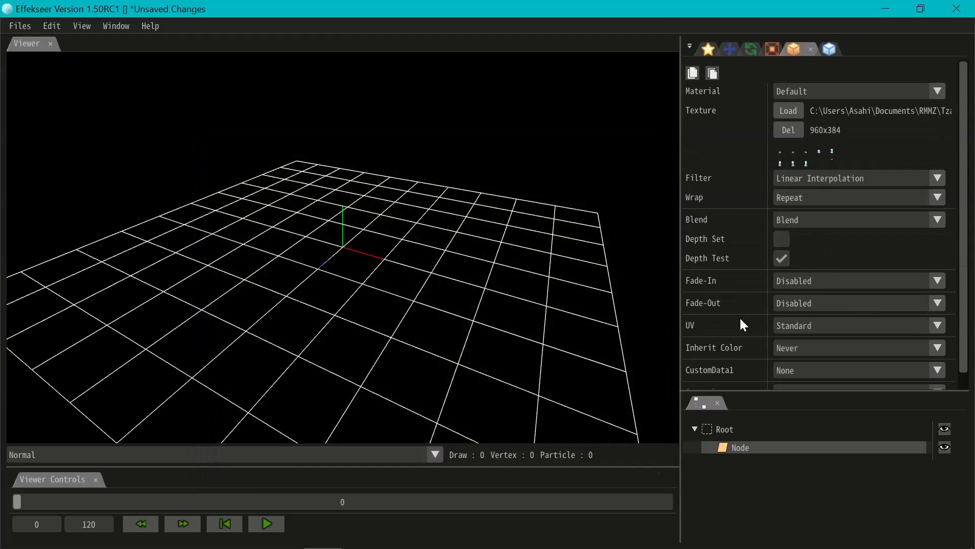
Set the node's UV mode to Animation with a frame size of X 192 and Y 192
click(810, 325)
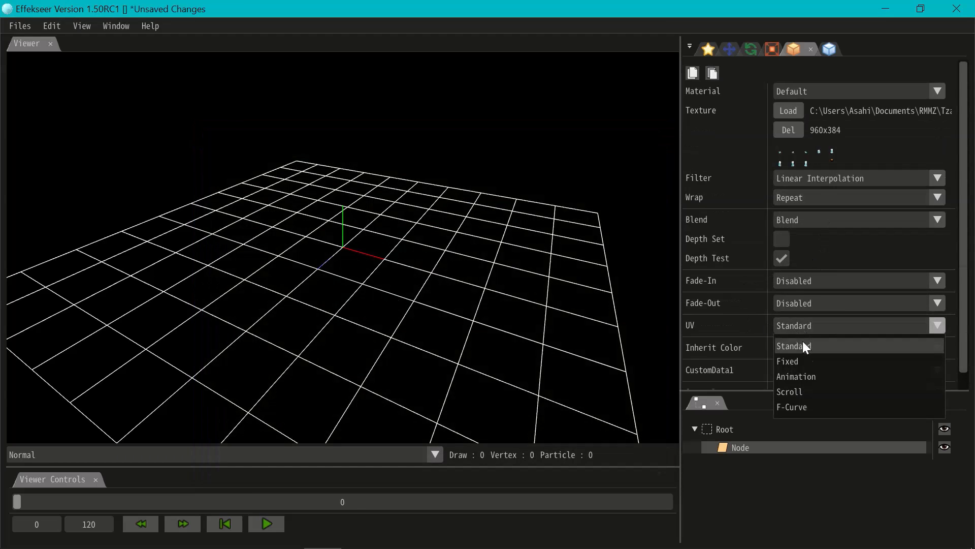
click(800, 378)
scroll(808, 328, down, 1)
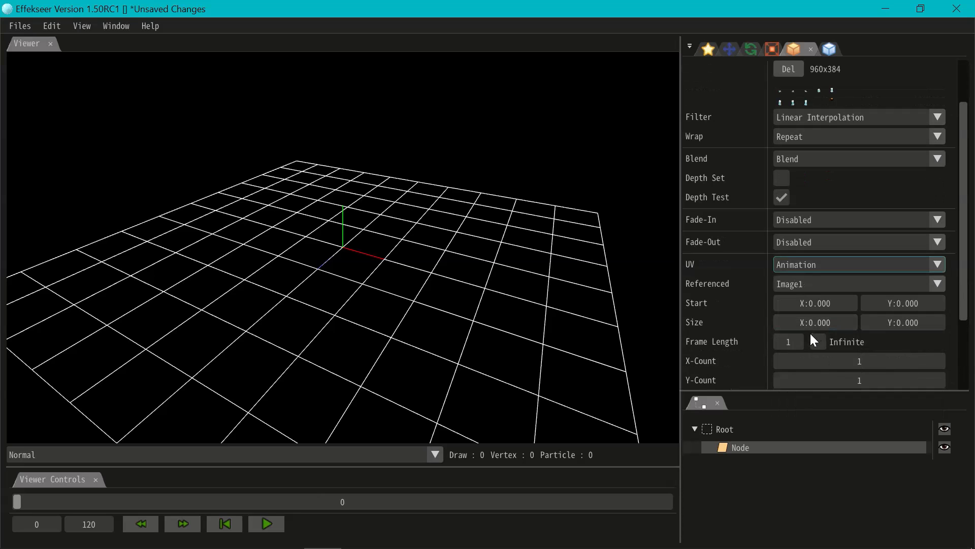
double_click(817, 322)
text(192)
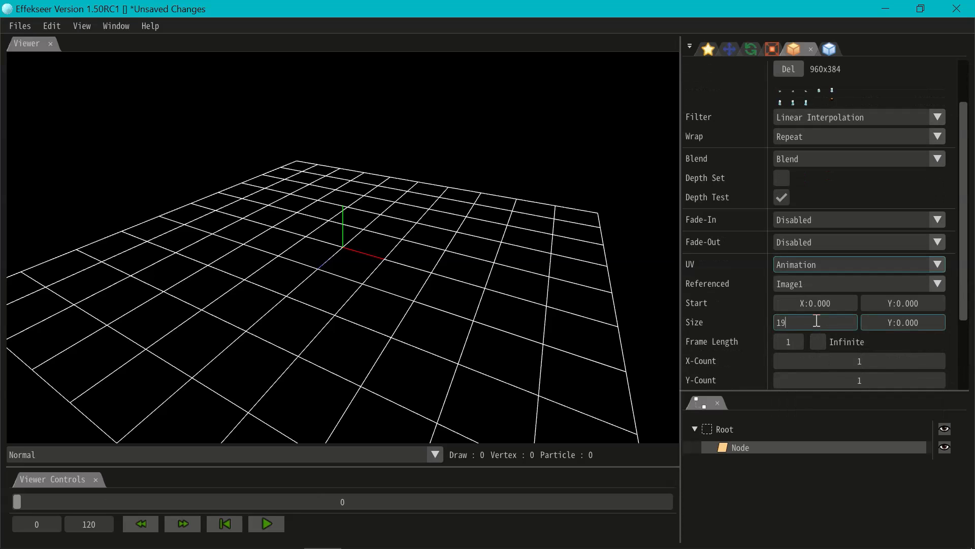
double_click(903, 319)
text(192)
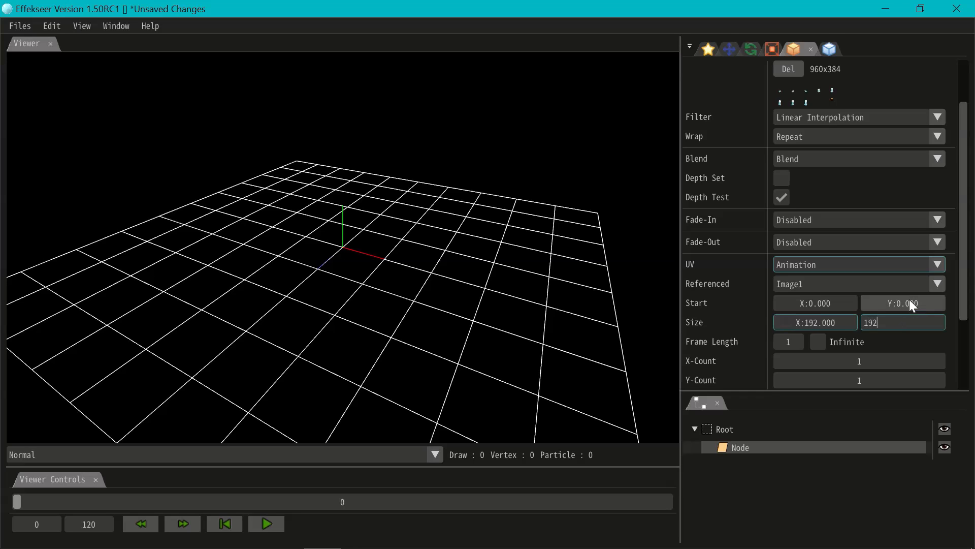
double_click(833, 307)
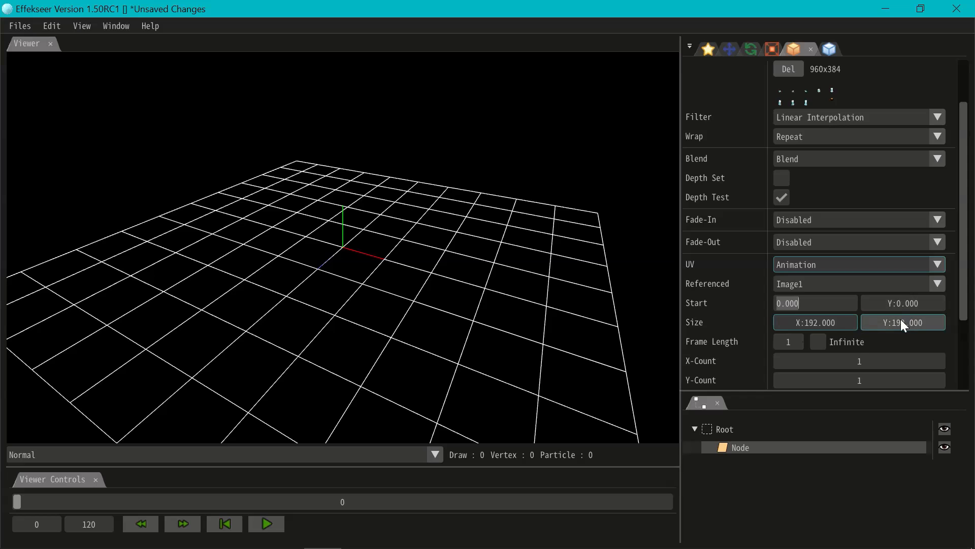
Set the node's UV animation to an X-Count of 3 with looping enabled
scroll(864, 321, down, 2)
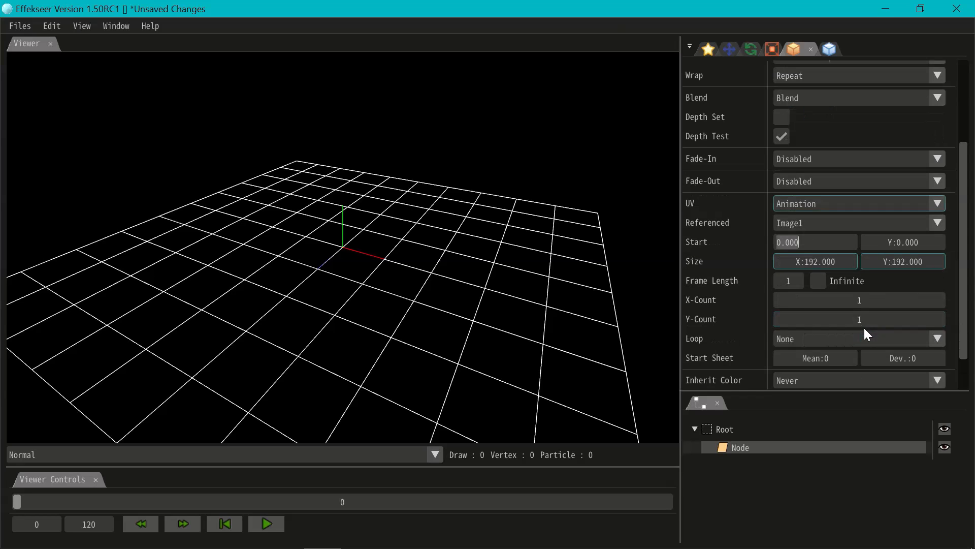
double_click(864, 300)
right_drag(558, 295, 537, 292)
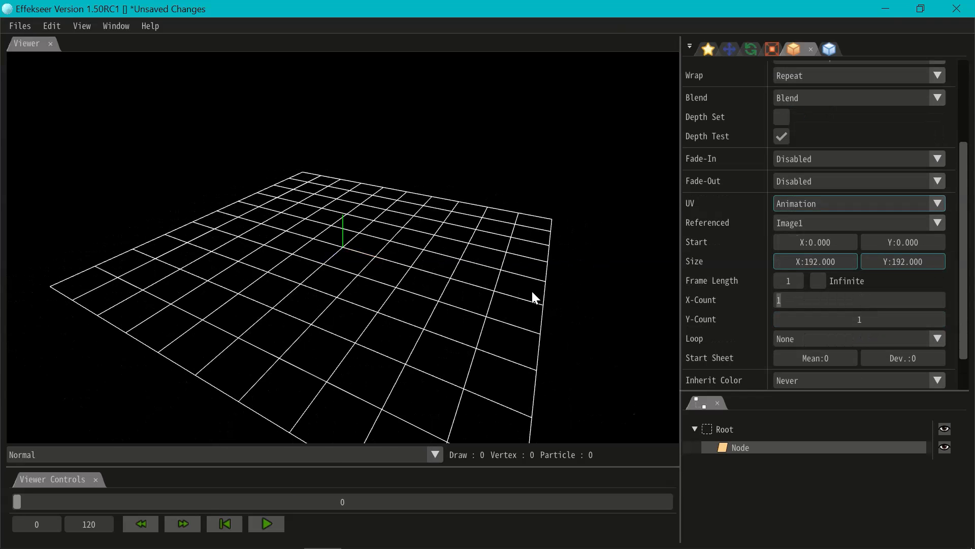
text(3)
scroll(358, 285, up, 5)
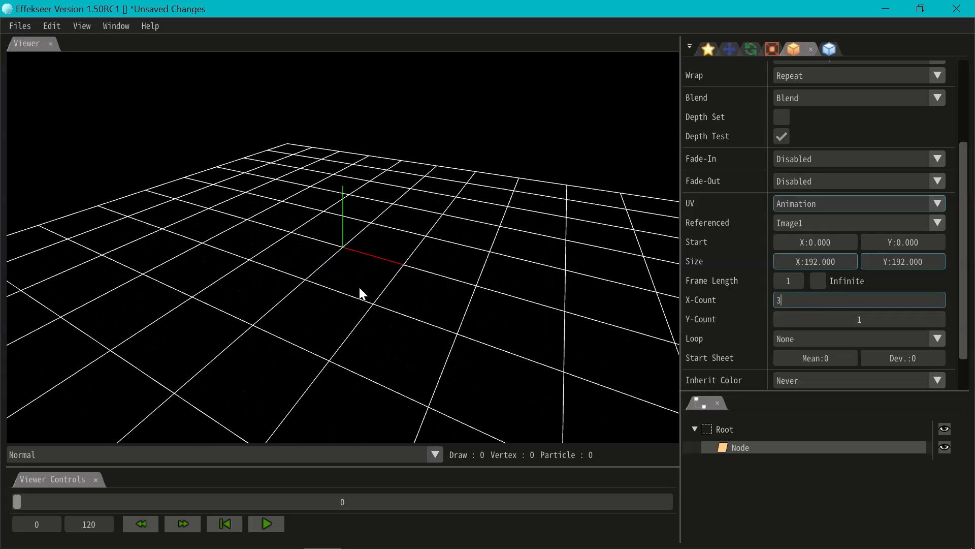
scroll(372, 276, up, 8)
scroll(373, 276, down, 9)
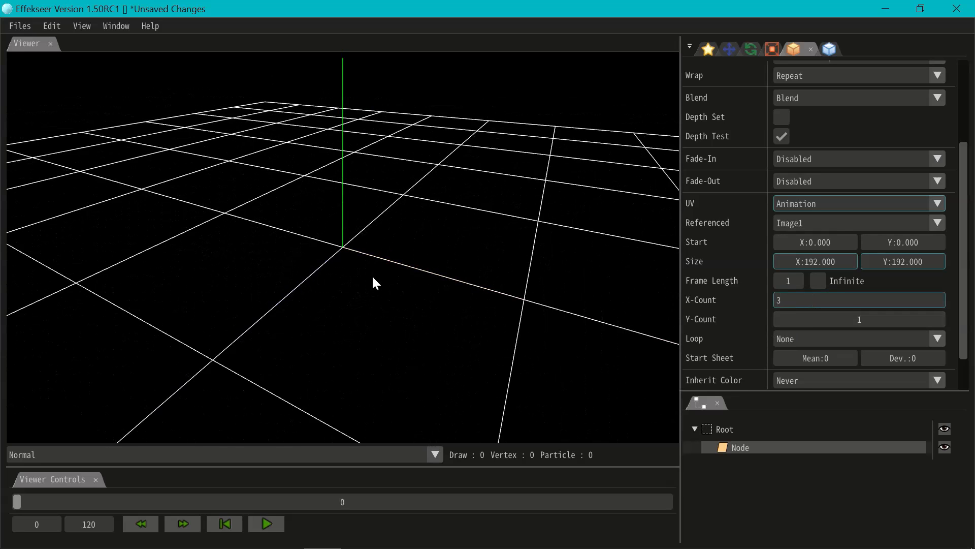
right_drag(373, 276, 381, 272)
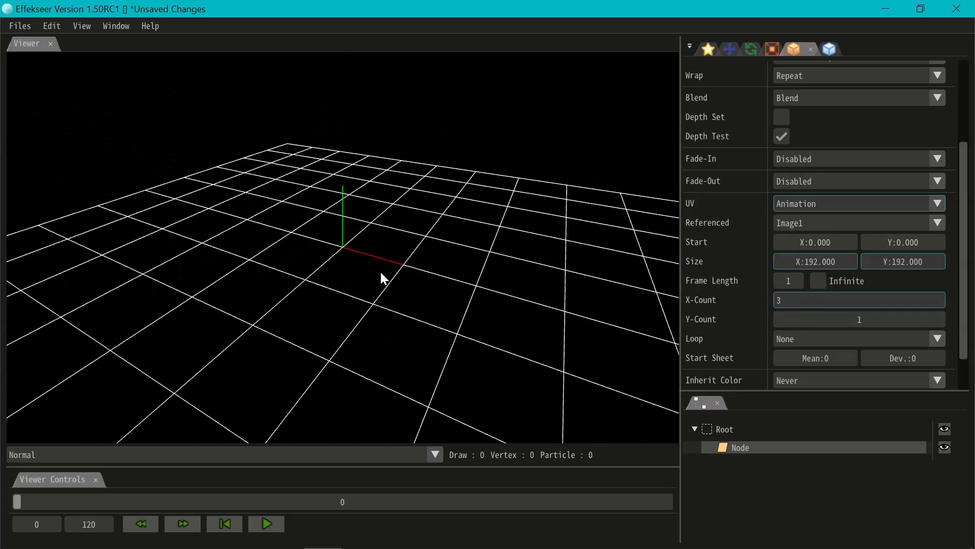
click(831, 337)
click(809, 374)
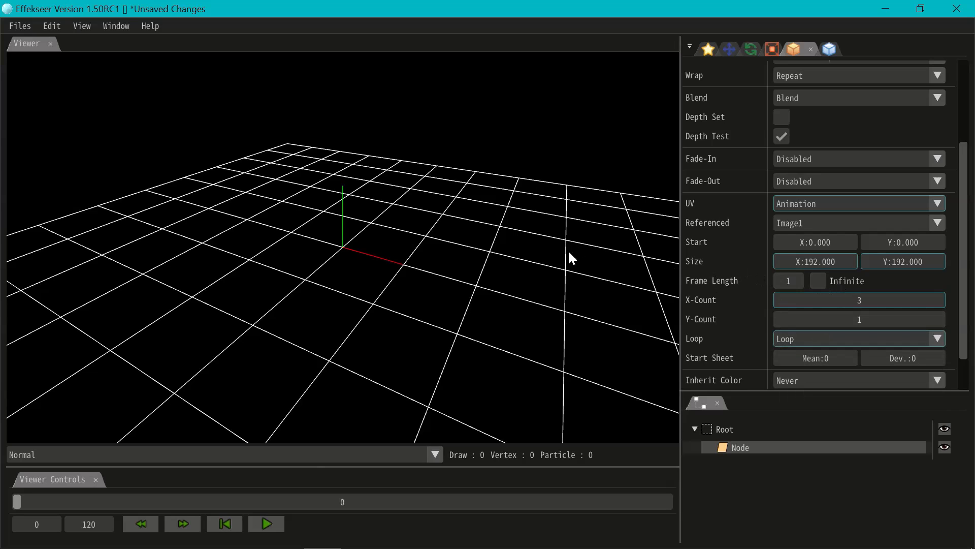
Set the UV animation's frame length to 4
scroll(569, 252, up, 3)
scroll(567, 252, up, 3)
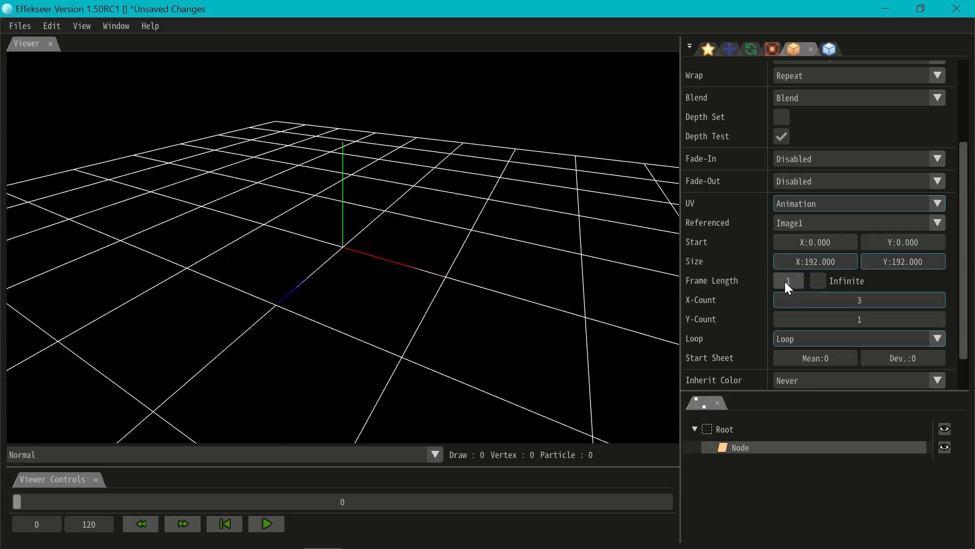
text(4)
right_drag(480, 349, 398, 376)
Play the effect, inspect the bubbles up close in the viewer, and pause the playback
click(267, 524)
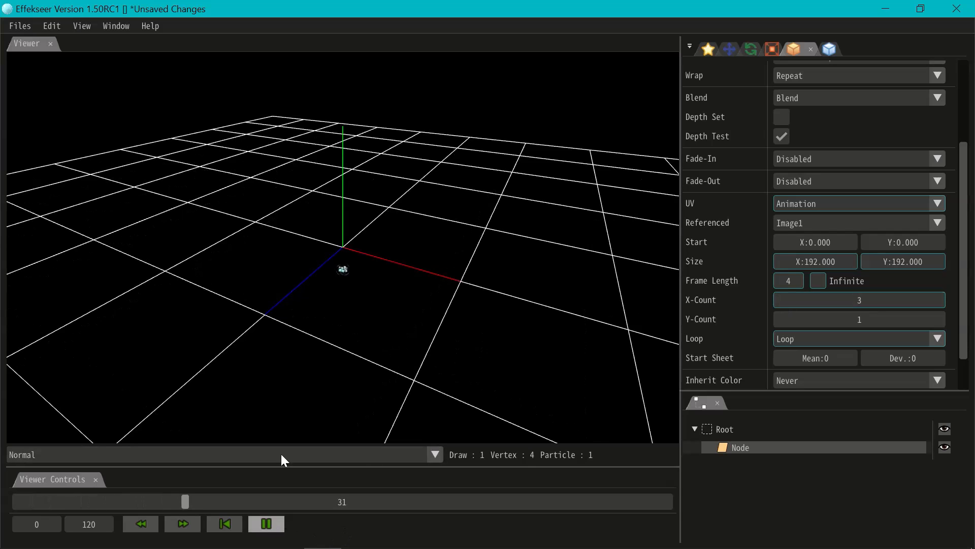
mouse_move(235, 548)
scroll(321, 252, up, 5)
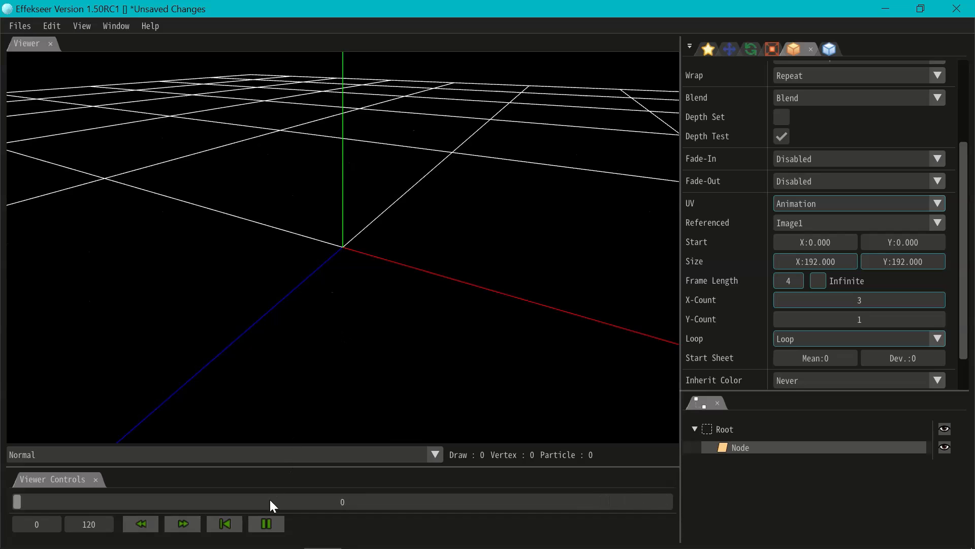
click(266, 526)
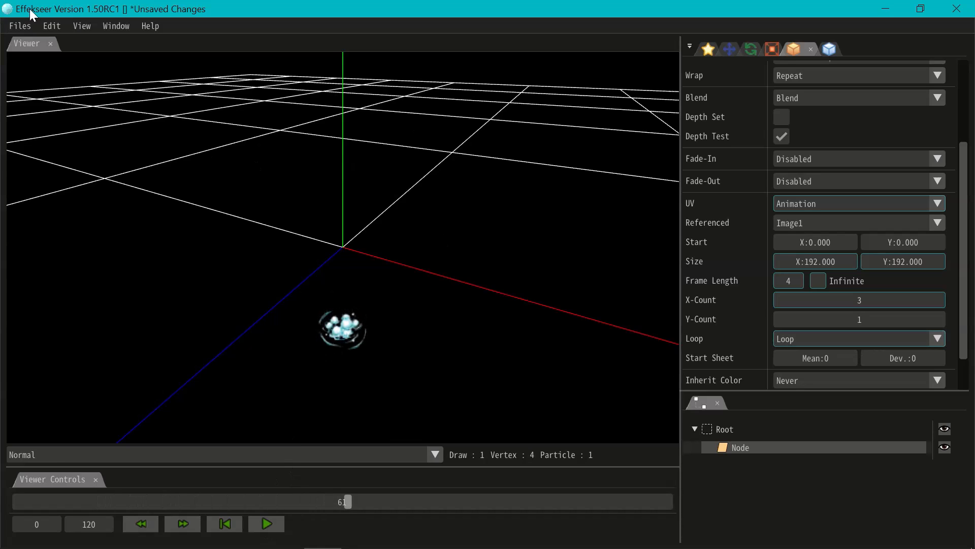
Save the effect as WaterBubbles in the Tzai project's effects folder
click(26, 27)
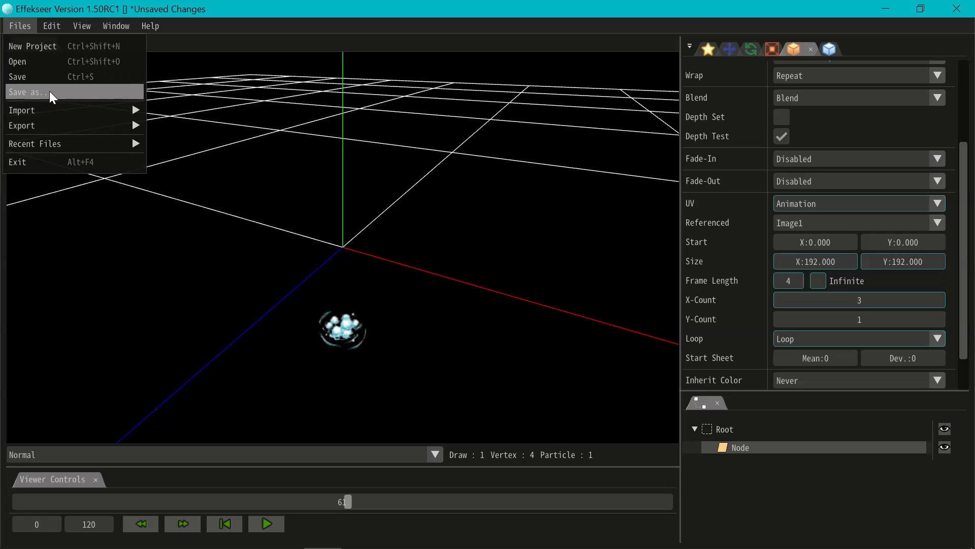
click(49, 91)
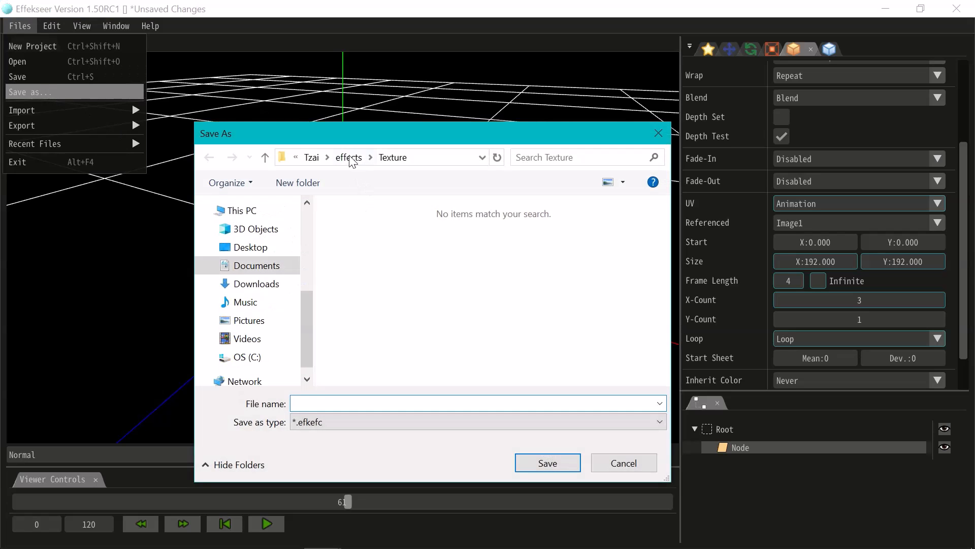
click(349, 158)
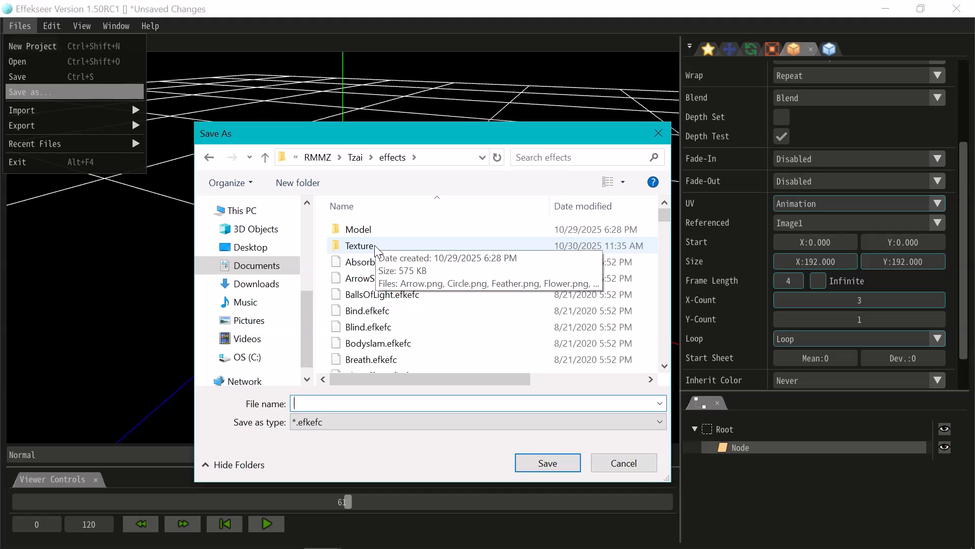
text(WaterBubbl)
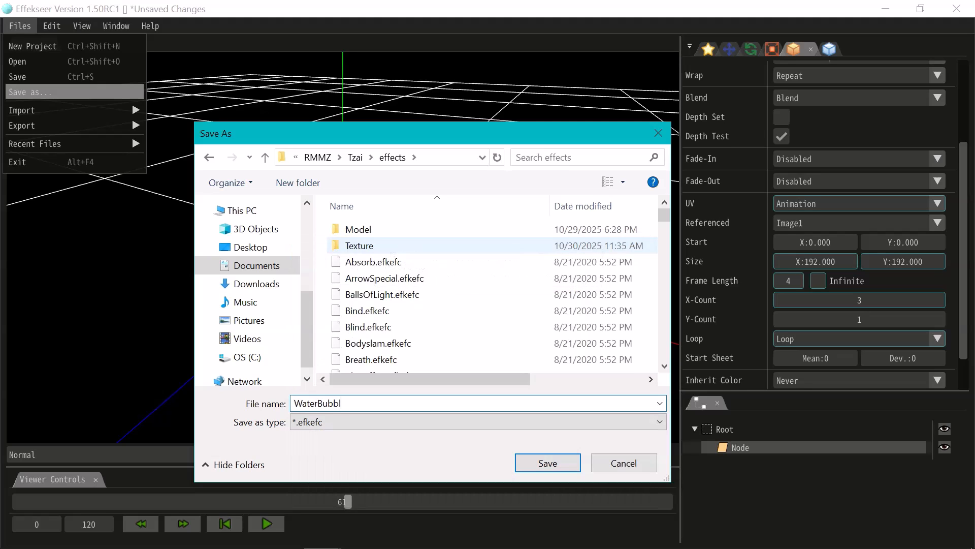
click(541, 453)
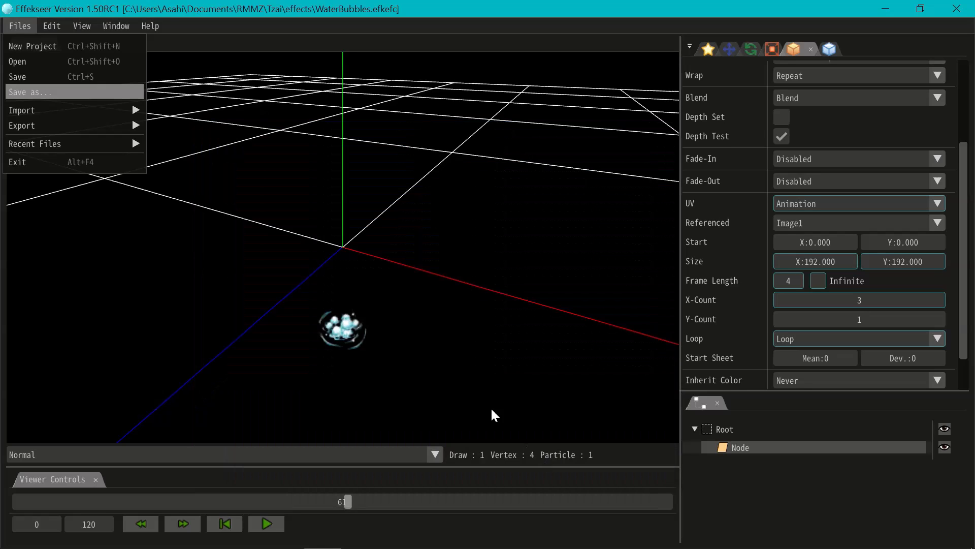
Switch to RPG Maker MZ and raise the maximum number of database animations to 121
key(alt+Tab)
alt+click(536, 277)
click(580, 59)
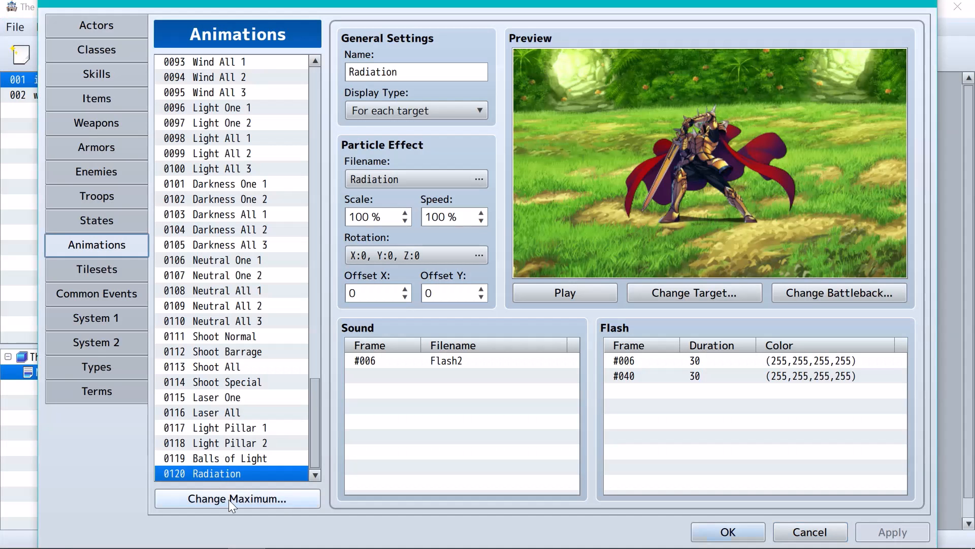
click(229, 499)
text(121)
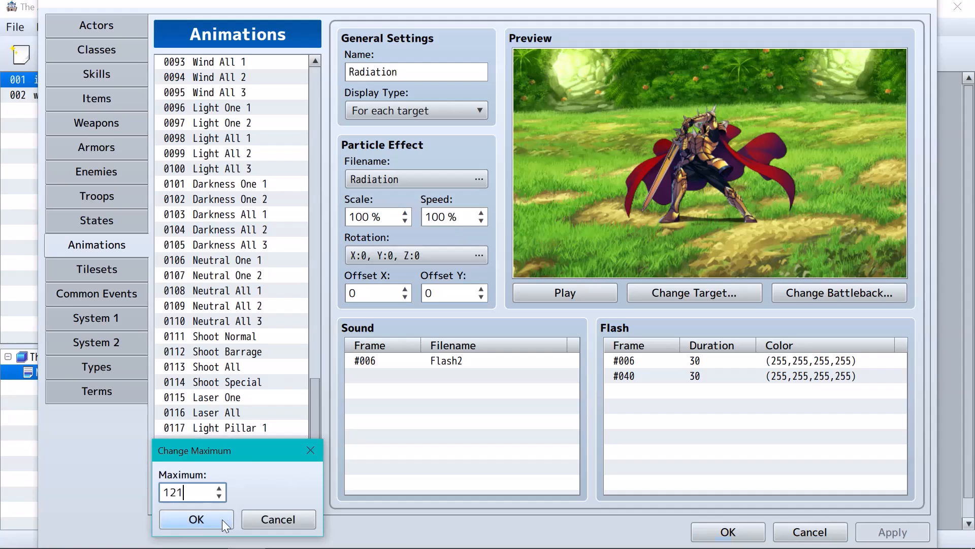
click(221, 519)
Name the new animation entry 0121 WaterBubbles
scroll(229, 473, down, 1)
click(224, 473)
click(419, 78)
text(WaterBubbl)
Assign the WaterBubbles effect file as the particle effect of the WaterBubbles animation
click(416, 178)
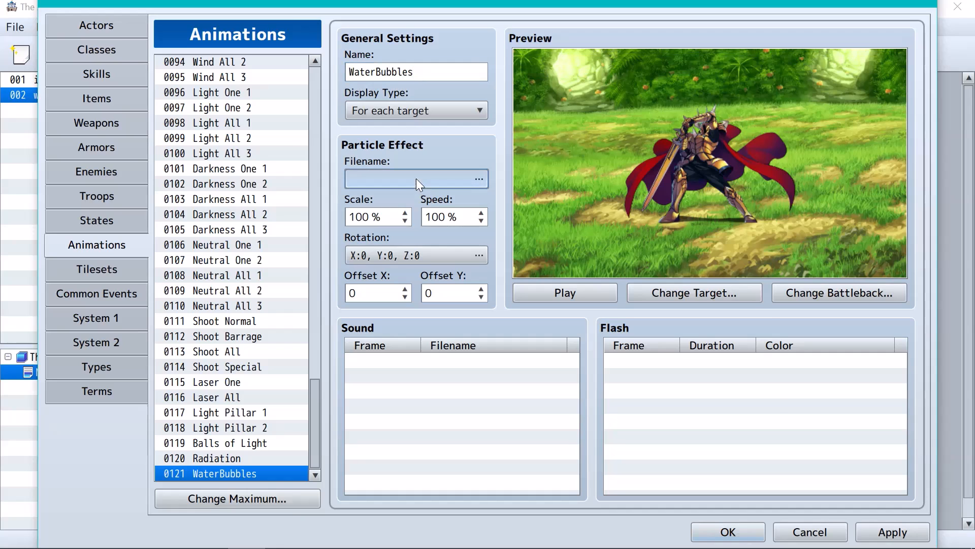
click(338, 273)
key(w)
scroll(291, 307, down, 4)
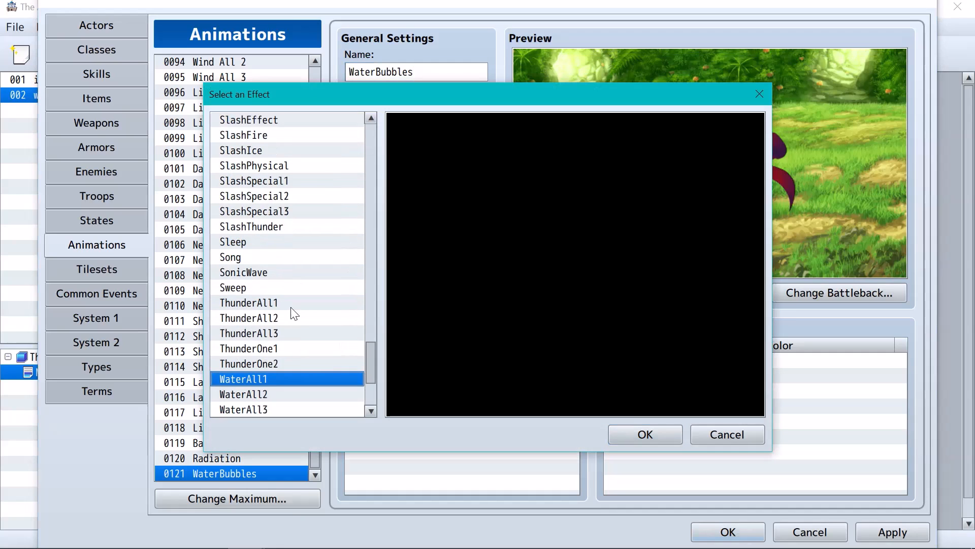
click(280, 334)
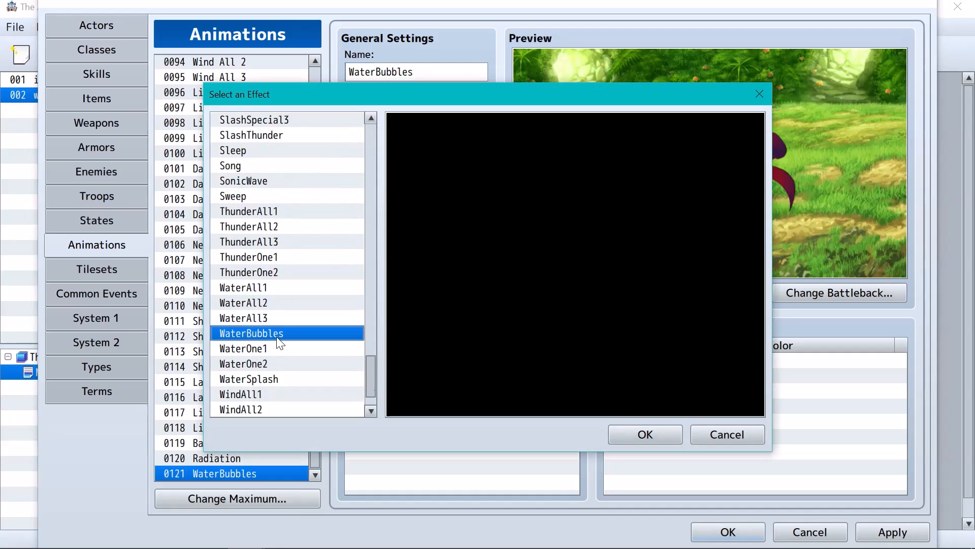
click(641, 432)
Set the particle effect's scale to 1000 %, apply the change and close the database
double_click(369, 217)
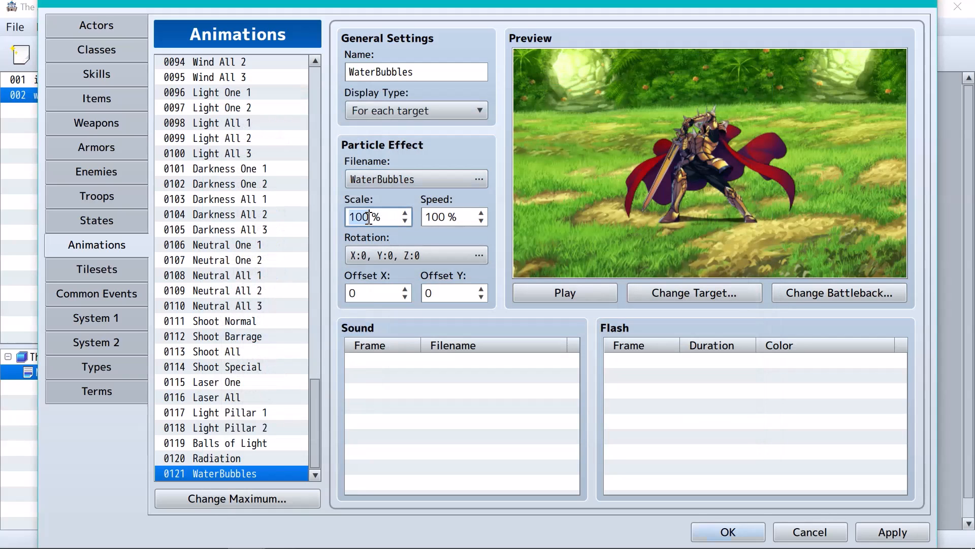
text(1000)
click(878, 531)
click(727, 531)
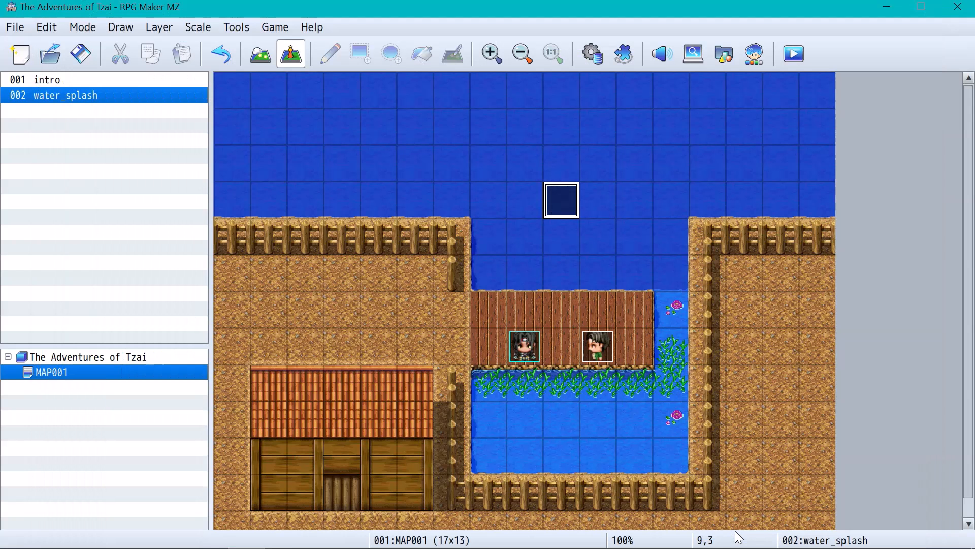
Insert a Show Animation command at the start of the intro event's contents, with water_splash as the character
double_click(600, 345)
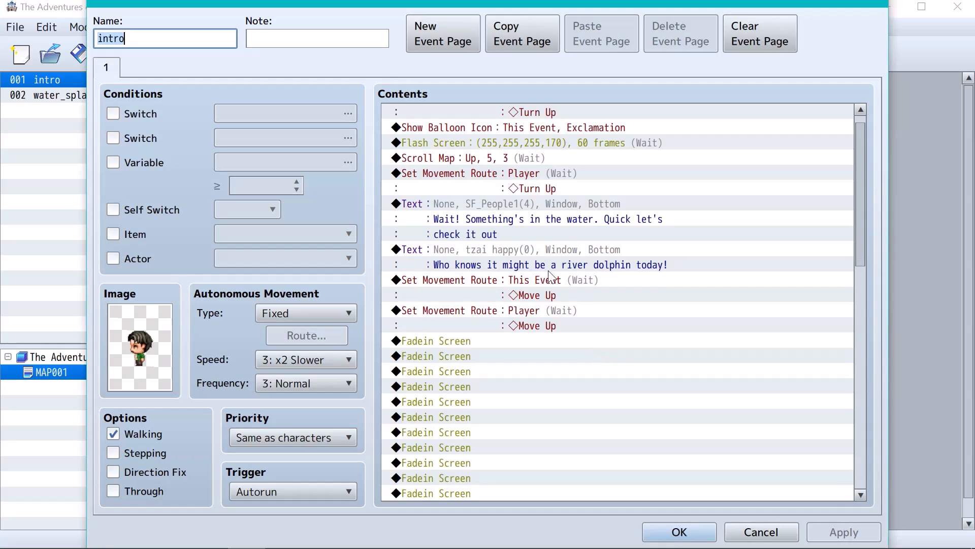
scroll(478, 135, up, 1)
double_click(456, 112)
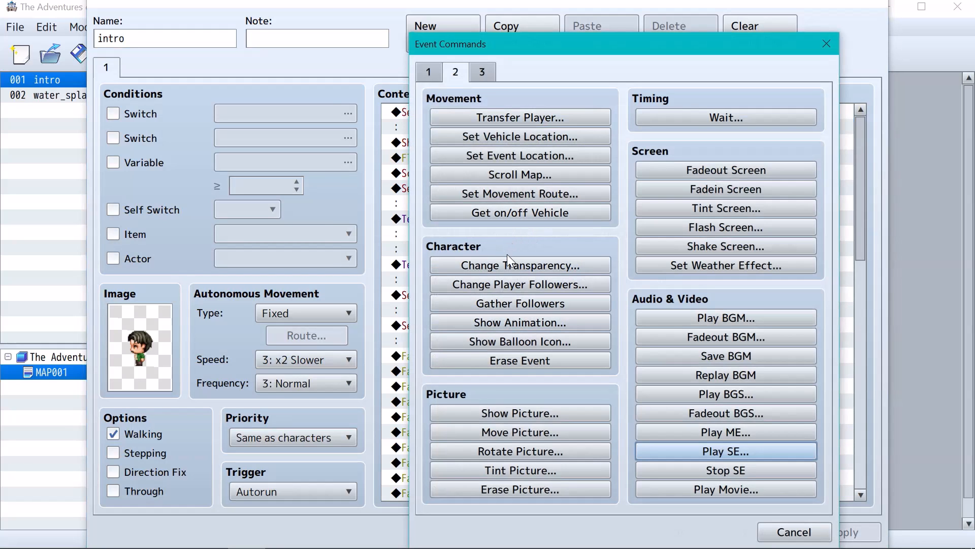
click(526, 324)
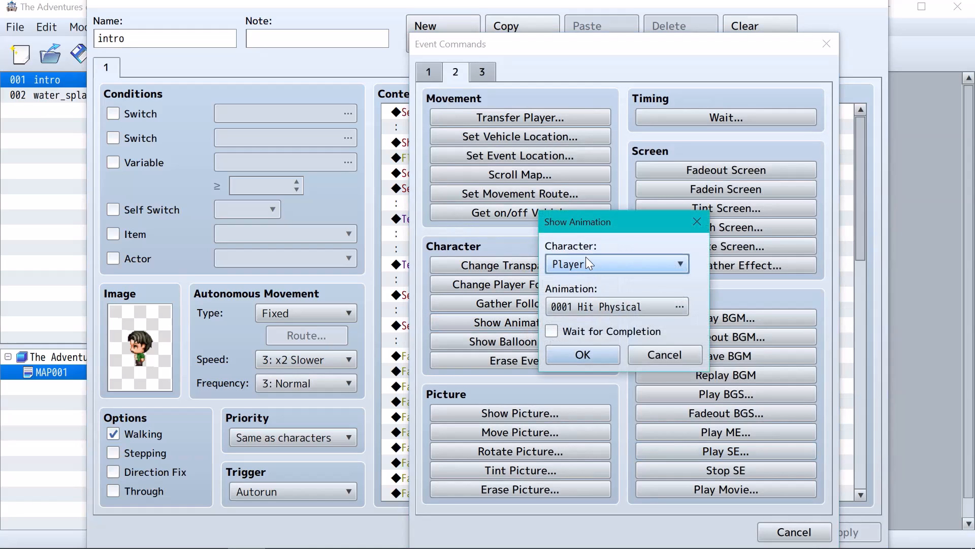
click(586, 263)
click(580, 338)
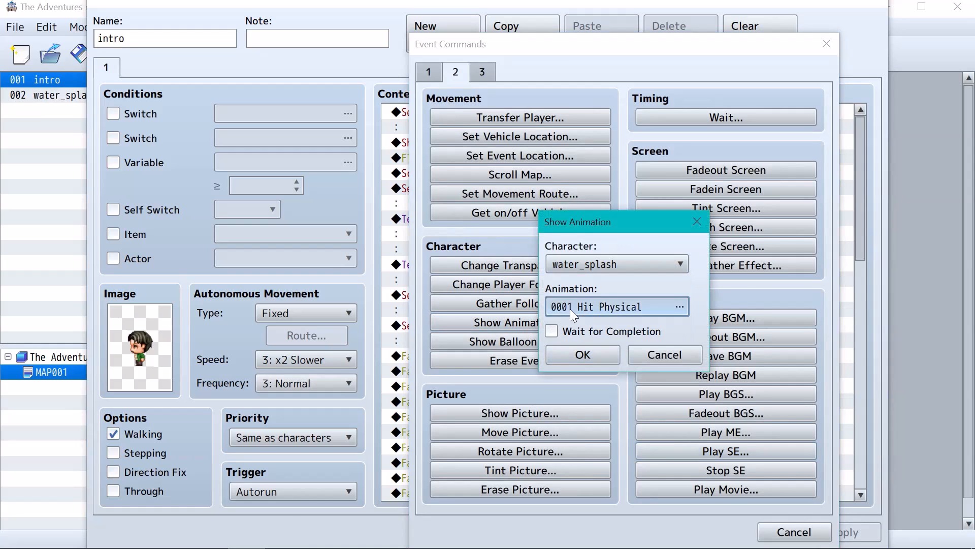
Choose animation 0121 WaterBubbles, enable waiting for completion, and add the command to the event
double_click(569, 309)
click(432, 297)
scroll(442, 307, down, 5)
drag(508, 181, 507, 401)
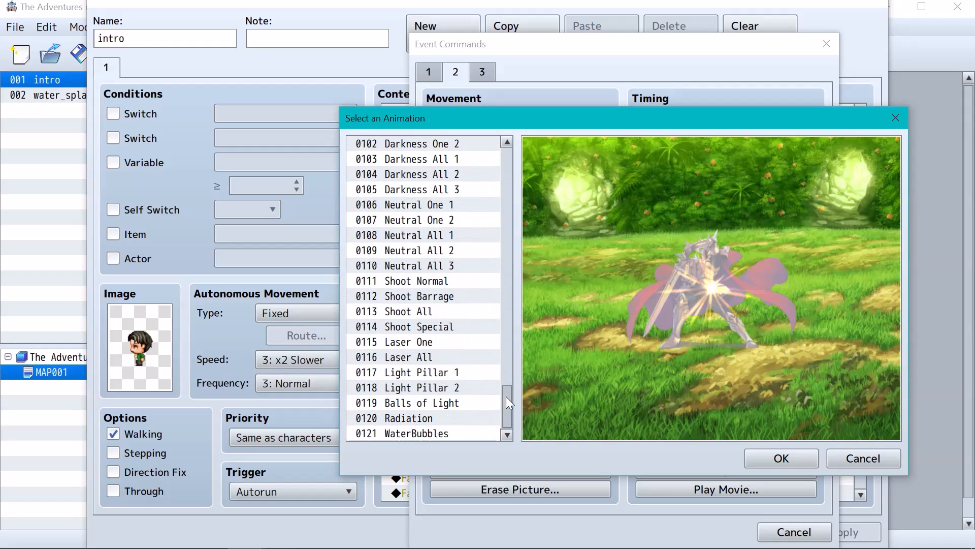
click(474, 431)
click(781, 458)
click(598, 330)
click(587, 356)
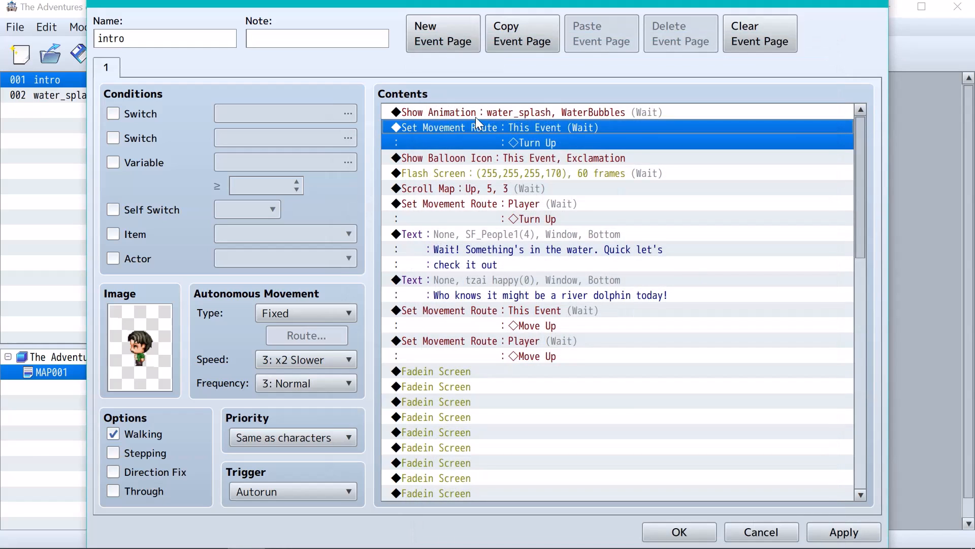
Insert a Play SE command with the WaterBubbles sound above the Show Animation command and accept the intro event
double_click(485, 110)
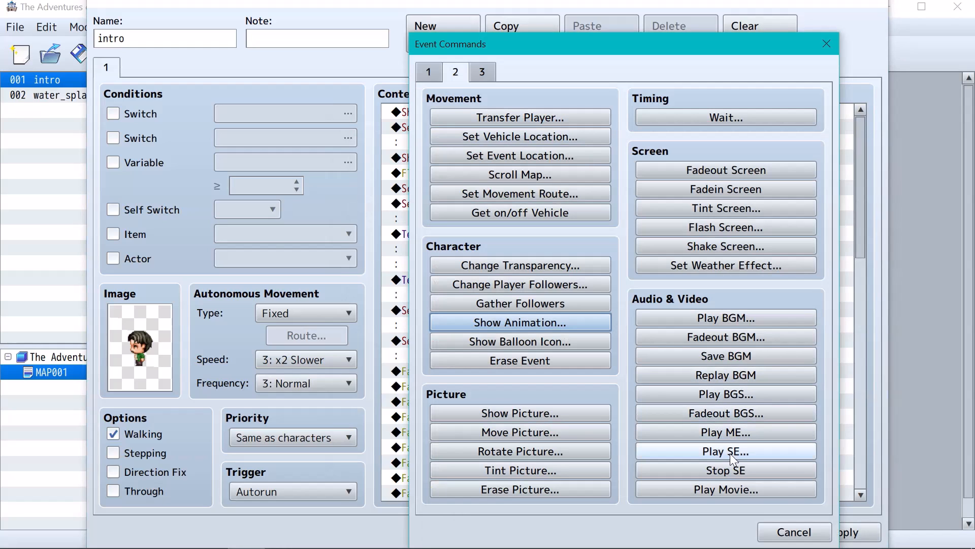
click(729, 452)
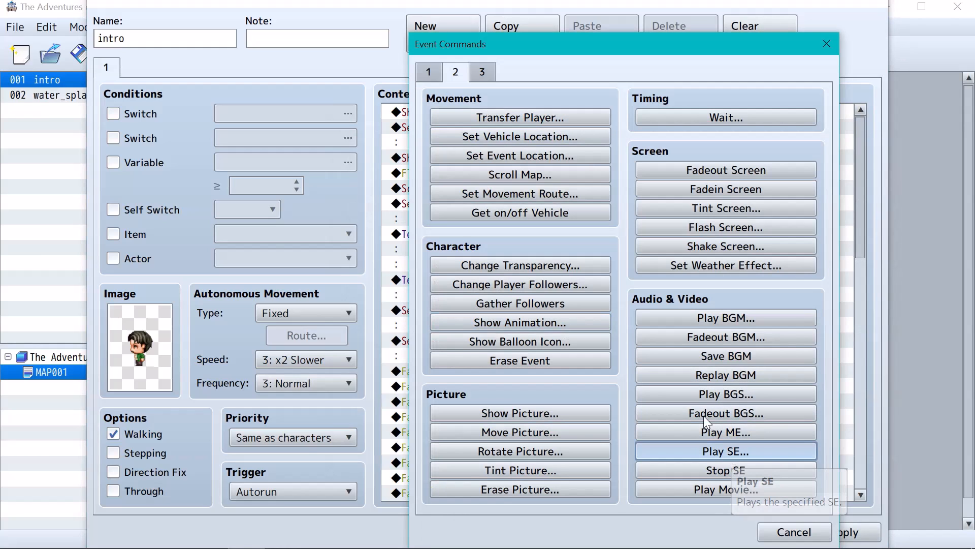
click(715, 449)
click(567, 298)
key(w)
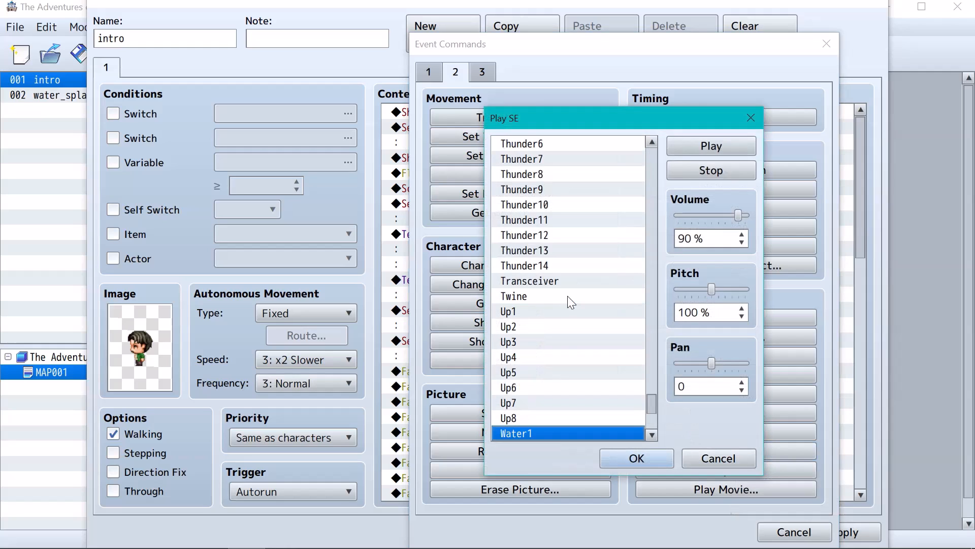
scroll(565, 330, down, 3)
click(556, 373)
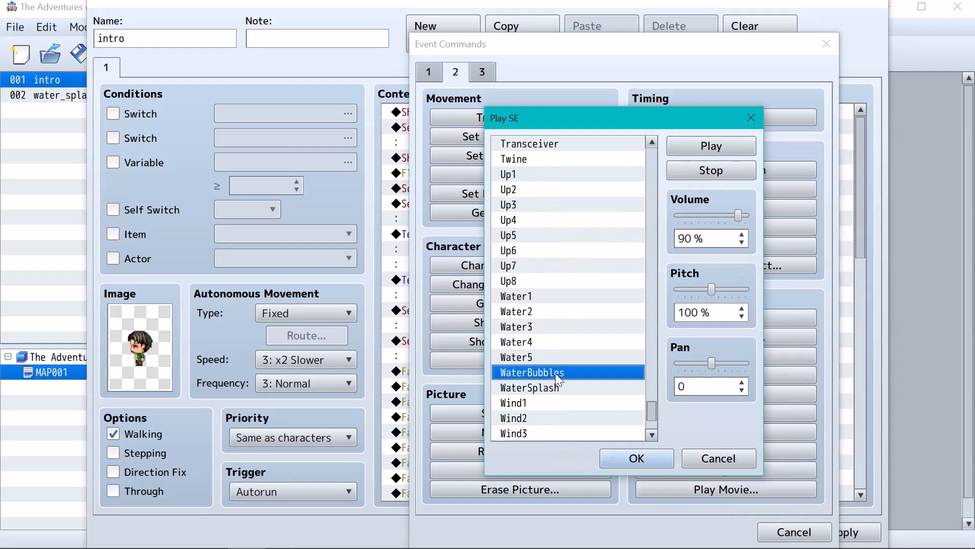
click(628, 453)
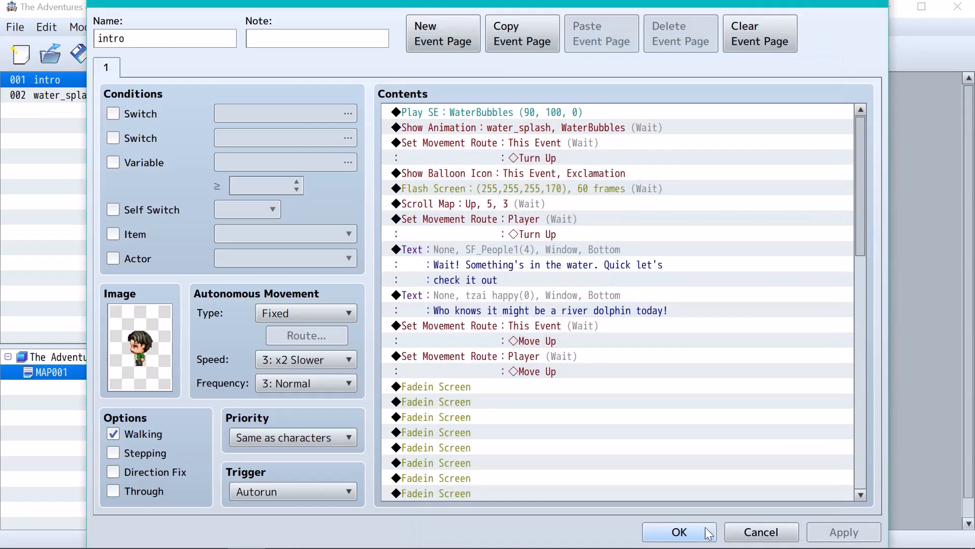
click(709, 532)
Launch a playtest, saving the changes to the game, and start playing to view the bubbles animation
click(794, 54)
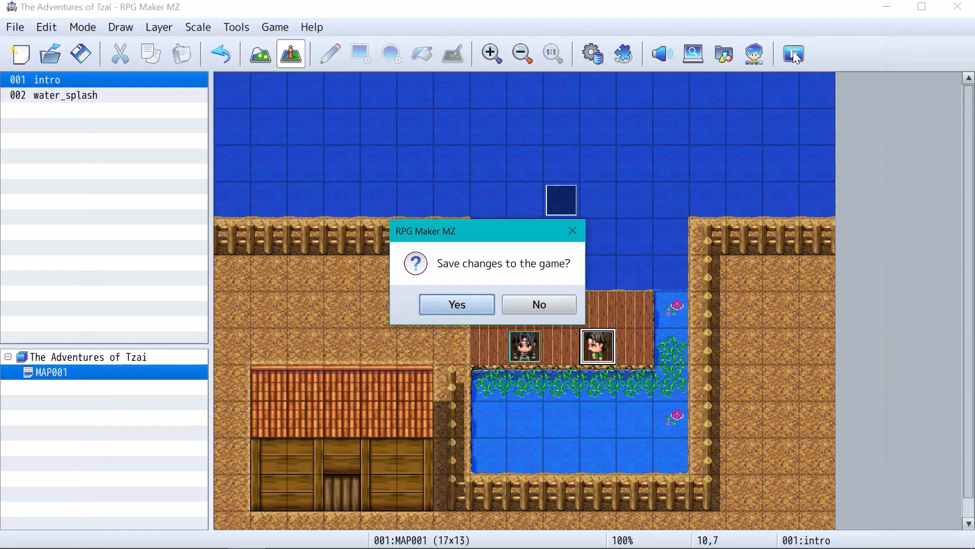
click(459, 303)
key(Return)
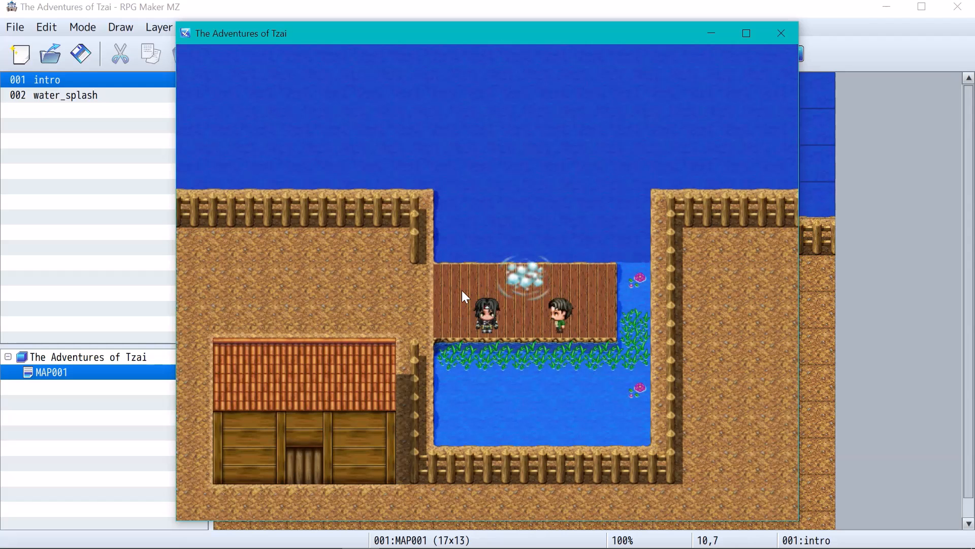
End the playtest, select the water_splash event on the map, and open the WaterBubbles animation in the database
click(780, 33)
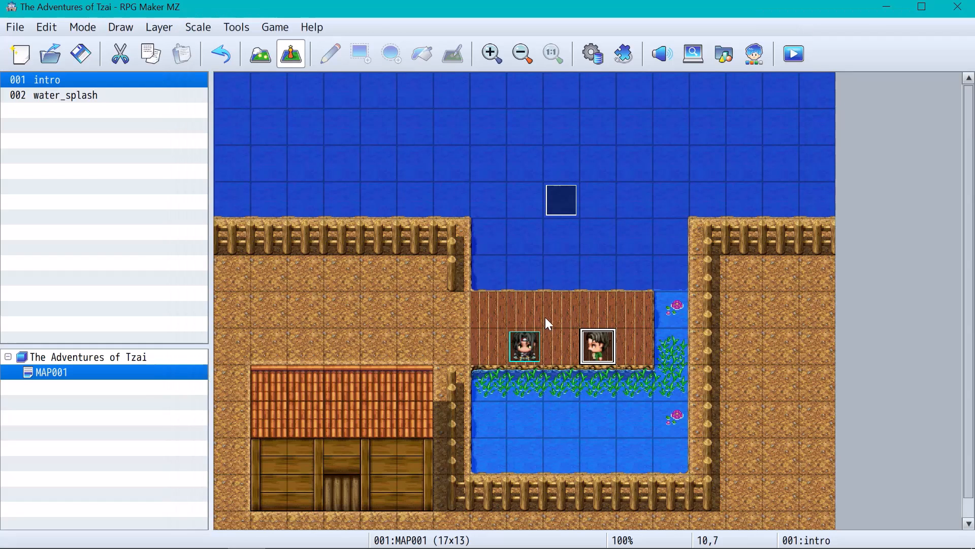
click(564, 196)
click(584, 62)
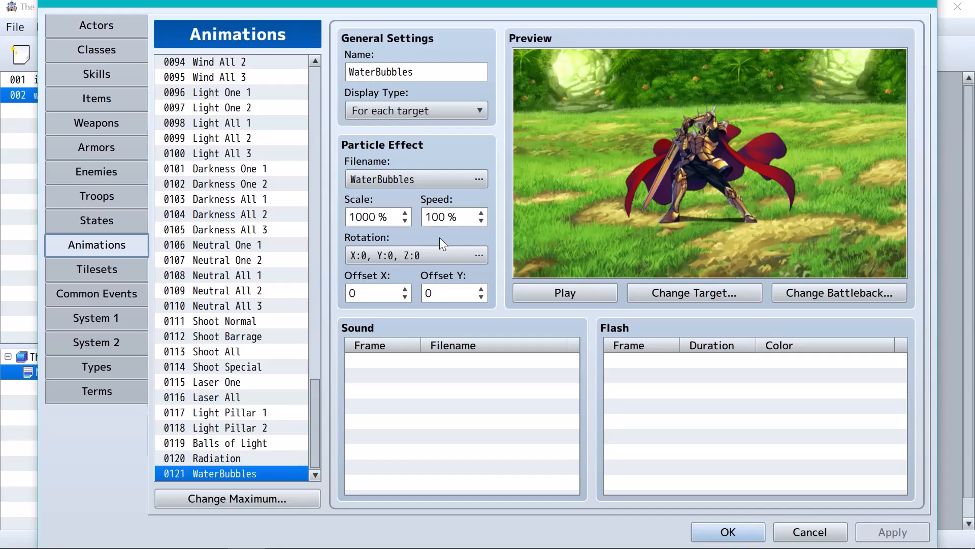
Set the WaterBubbles particle effect's scale to 100% and apply the change
click(368, 217)
key(BackSpace)
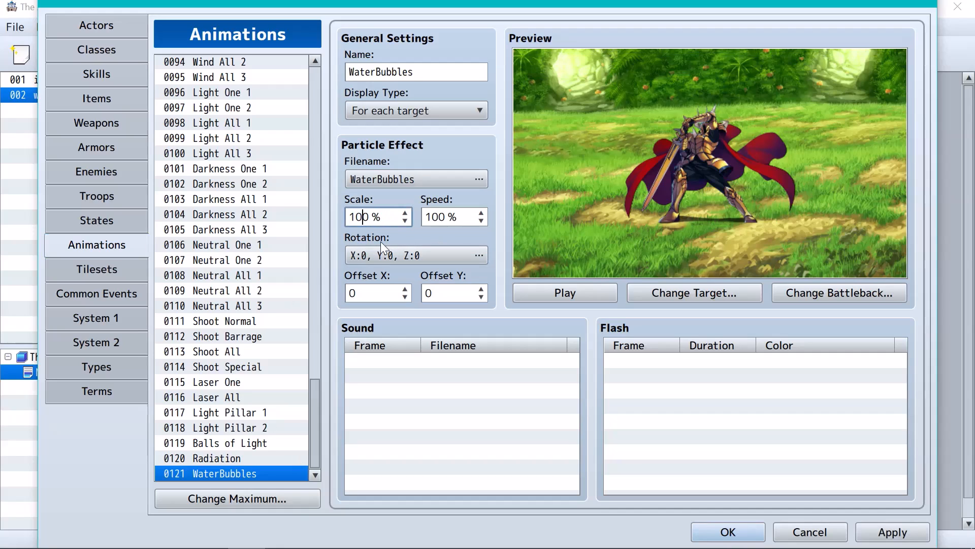
click(863, 531)
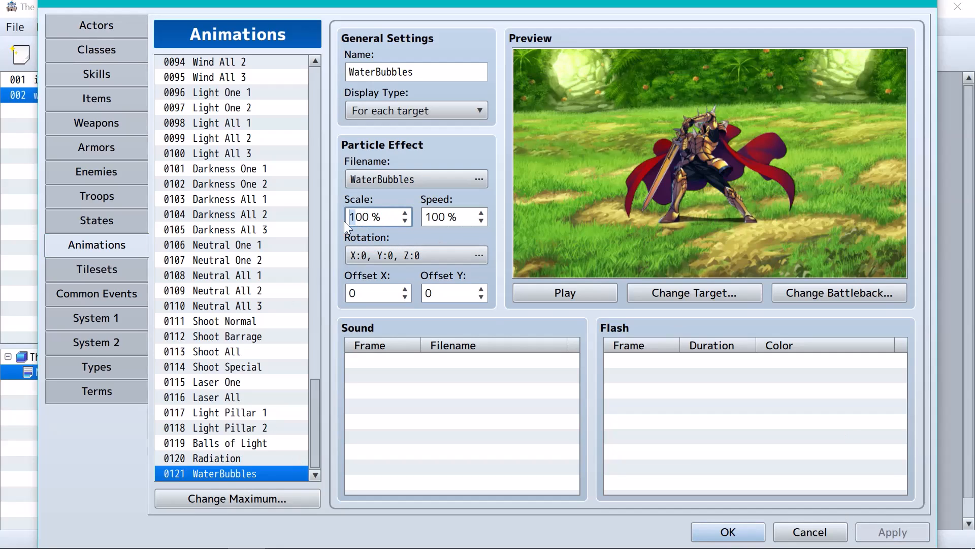
Set the WaterBubbles particle effect's scale to 500%, apply the change, and accept the database settings
text(5)
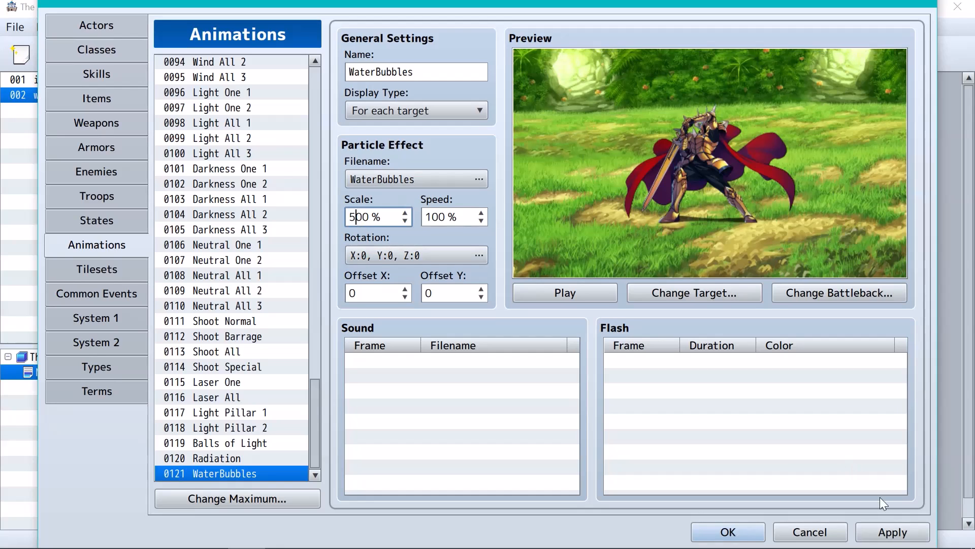
click(892, 531)
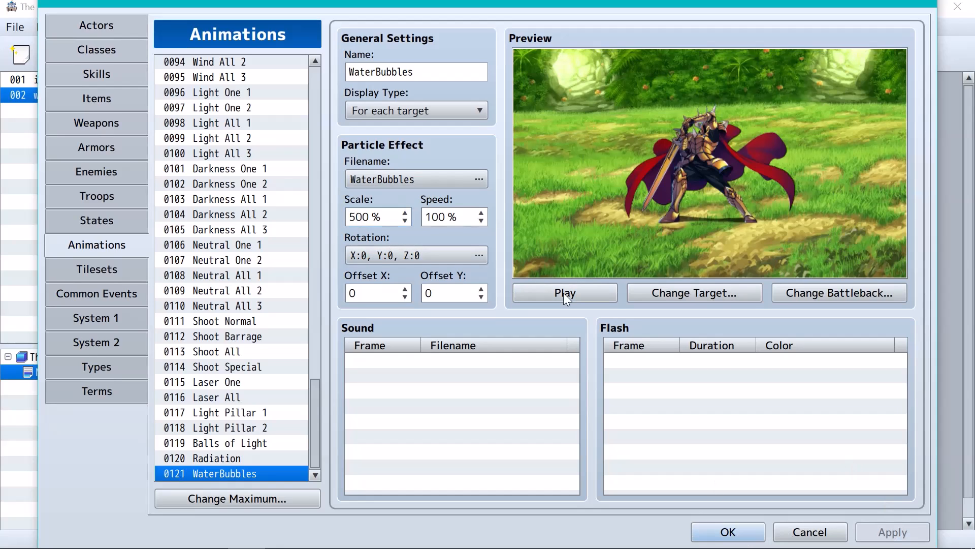
click(728, 532)
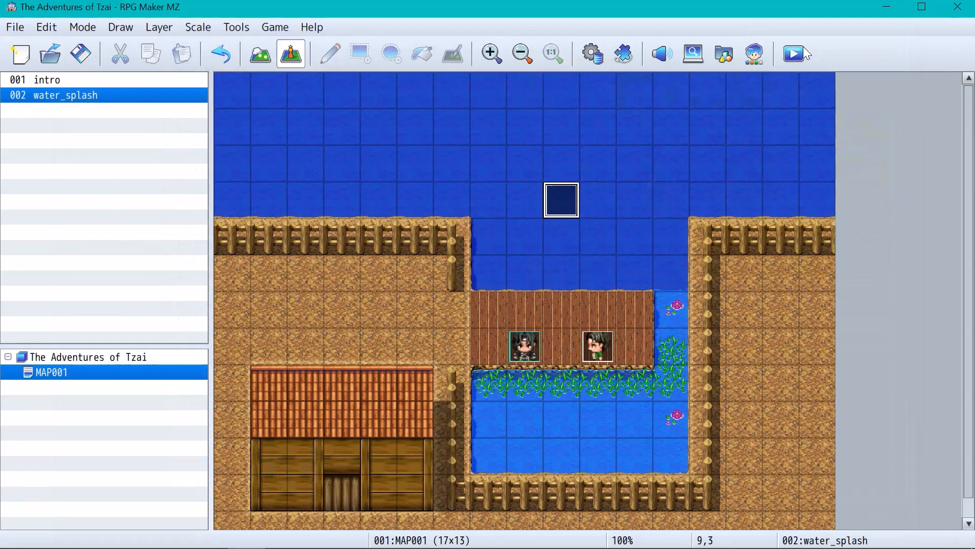
Run a new playtest and advance through the intro dialogue about something in the water to check the rescaled bubbles
click(800, 51)
click(457, 297)
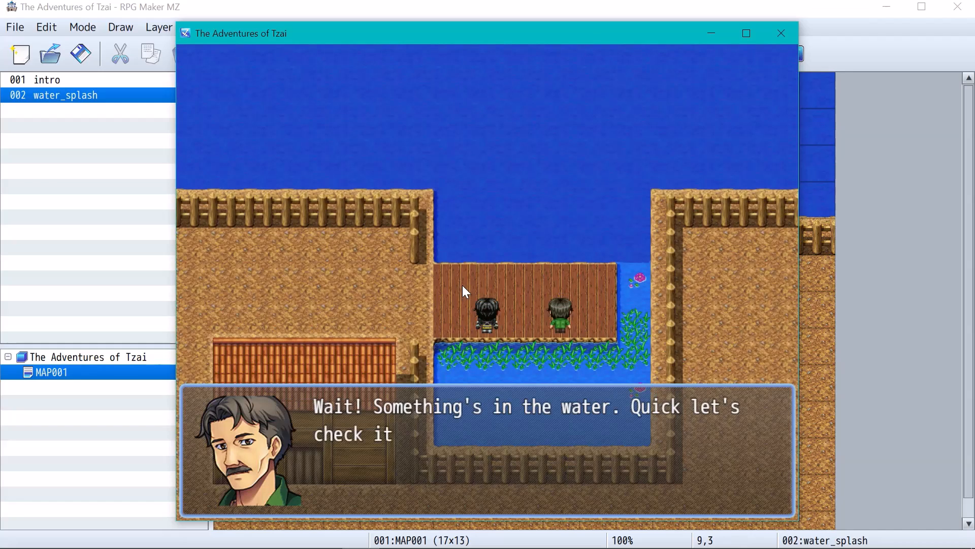
key(Return)
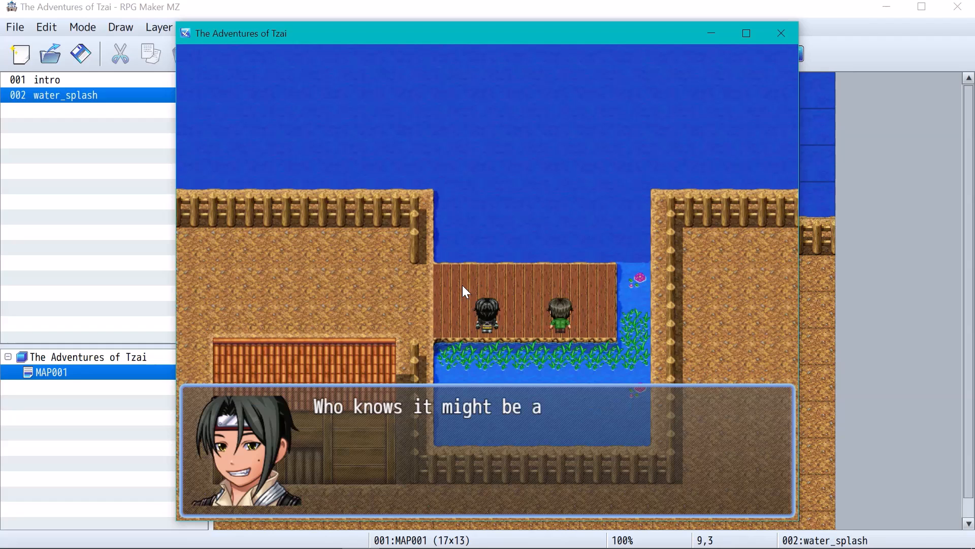
key(Return)
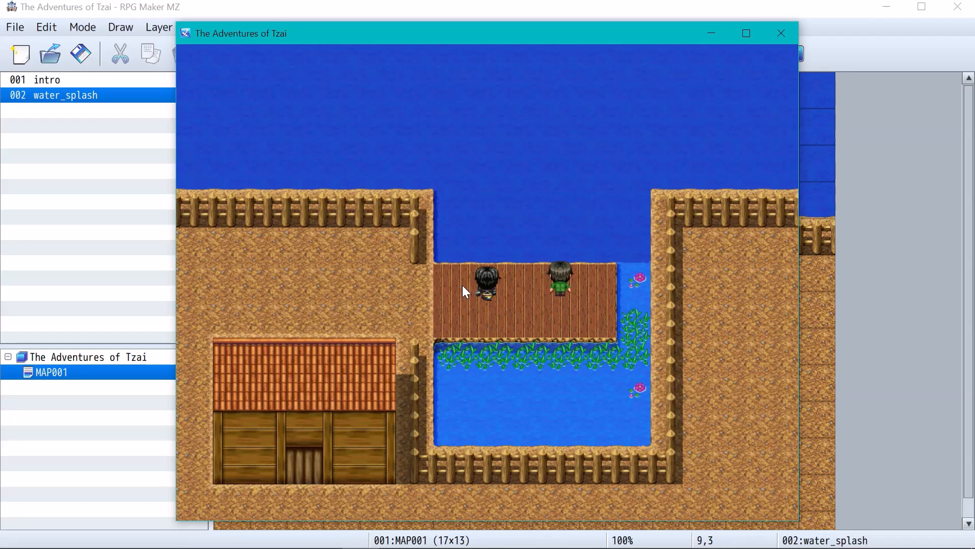